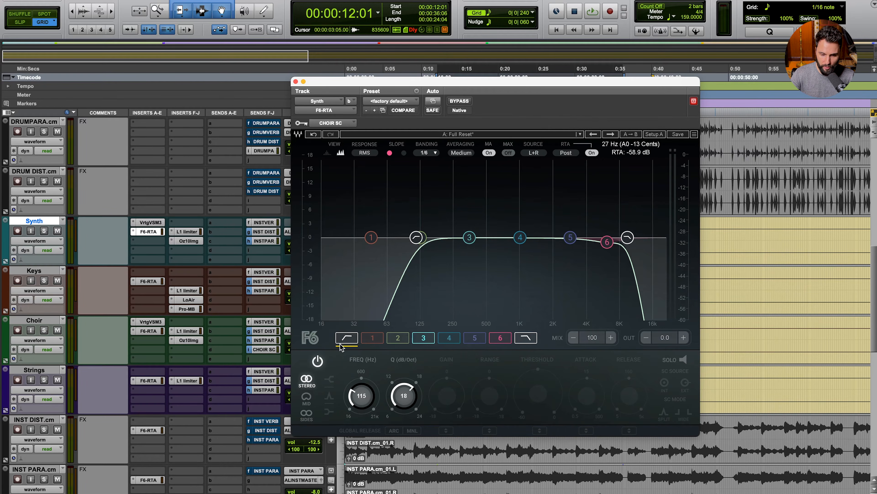
Step: Inspect the F6-RTA EQ curves on Keys, Choir, Strings, INST DIST and INST PARA in turn
click(149, 281)
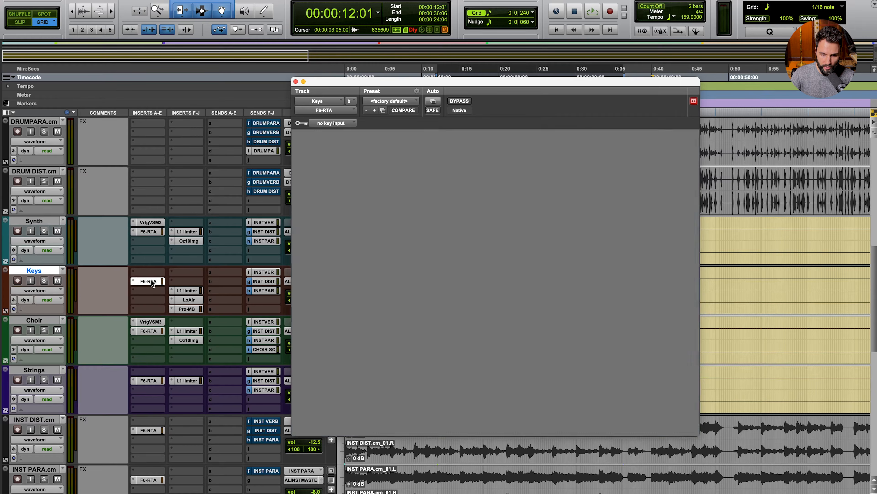
click(148, 331)
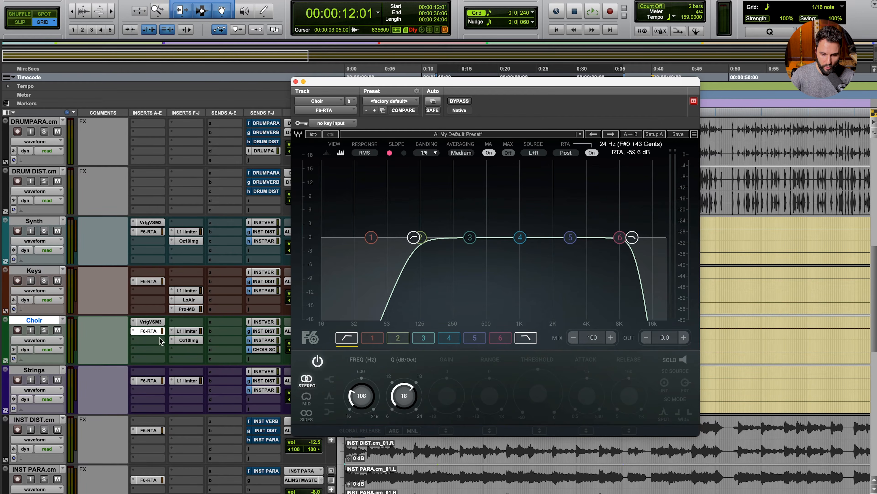
click(148, 380)
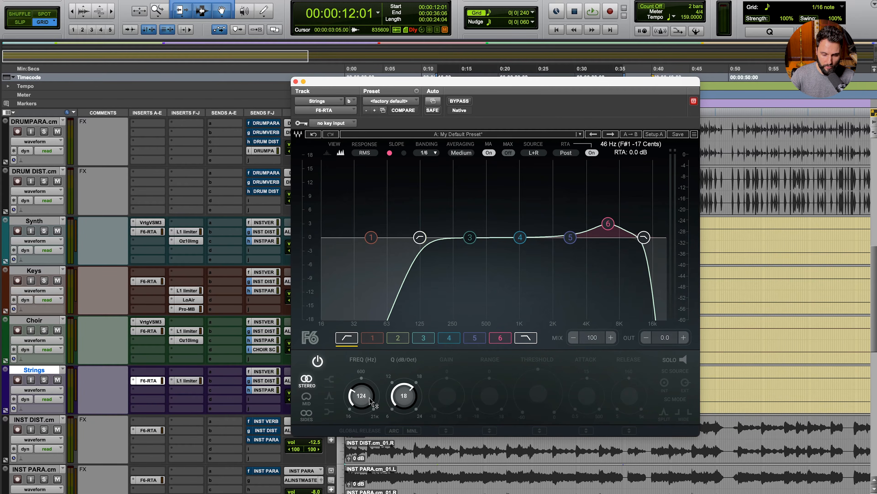
click(156, 432)
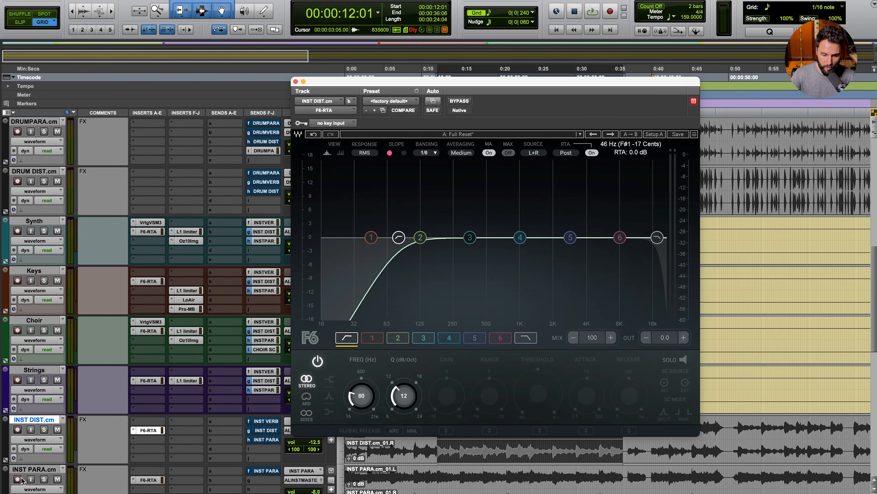
click(156, 479)
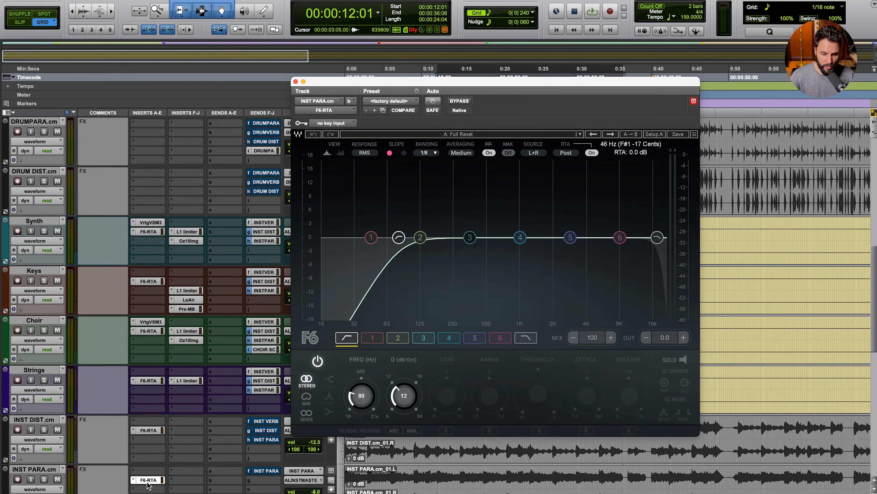
Step: Close the EQ window and select the Hats, Clap and Snare tracks together
click(148, 480)
scroll(147, 392, up, 5)
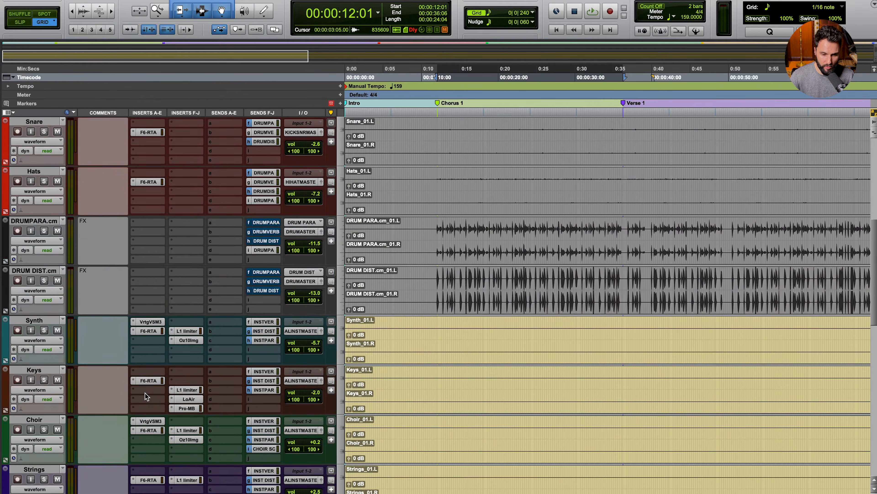
click(30, 320)
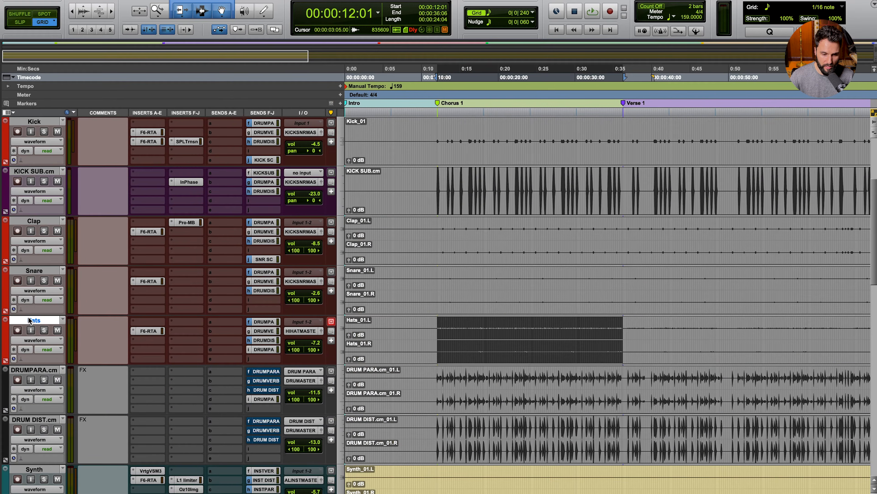
shift+click(43, 221)
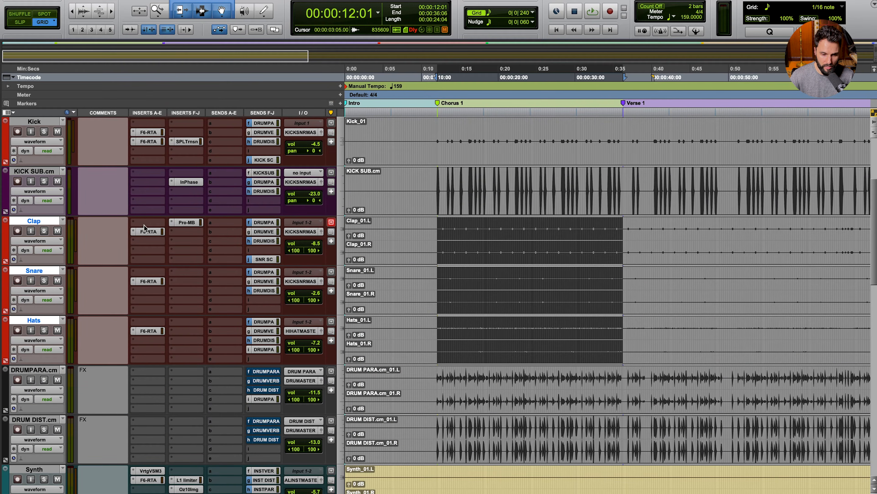
Step: Check the Clap, Snare and Hats F6-RTA curves one by one, then close the EQ
click(151, 232)
click(153, 282)
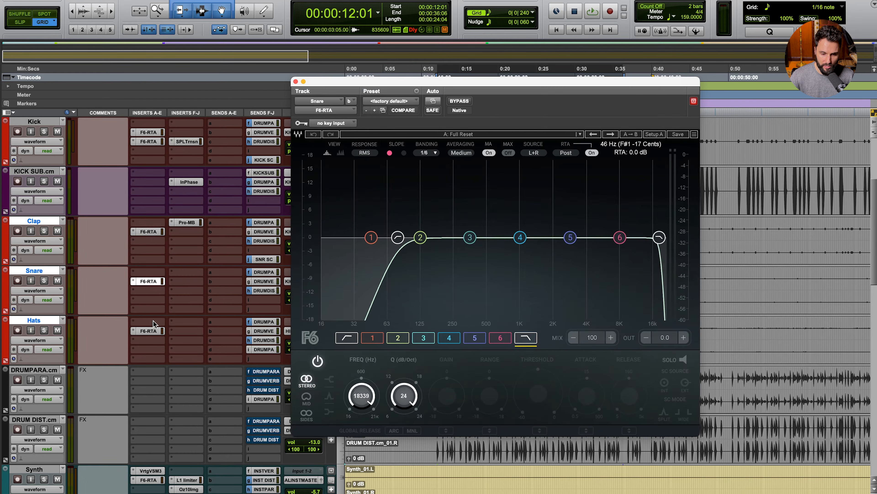
click(152, 330)
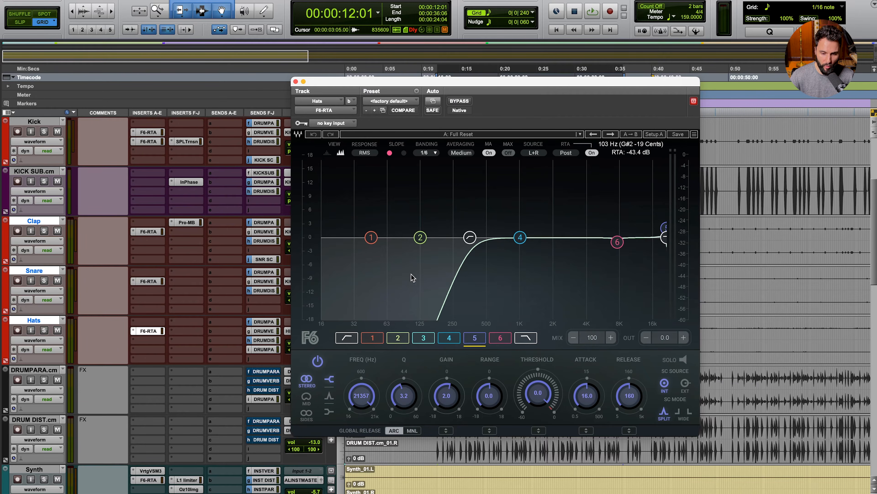
click(148, 332)
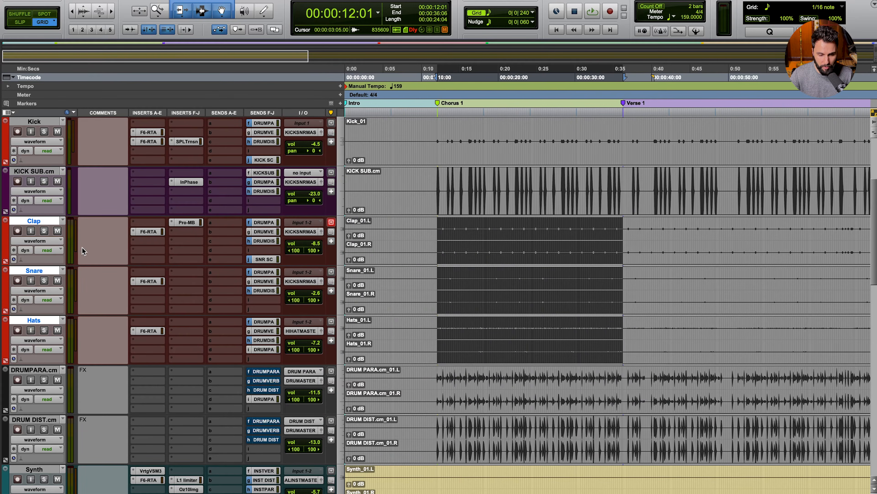
scroll(49, 320, down, 6)
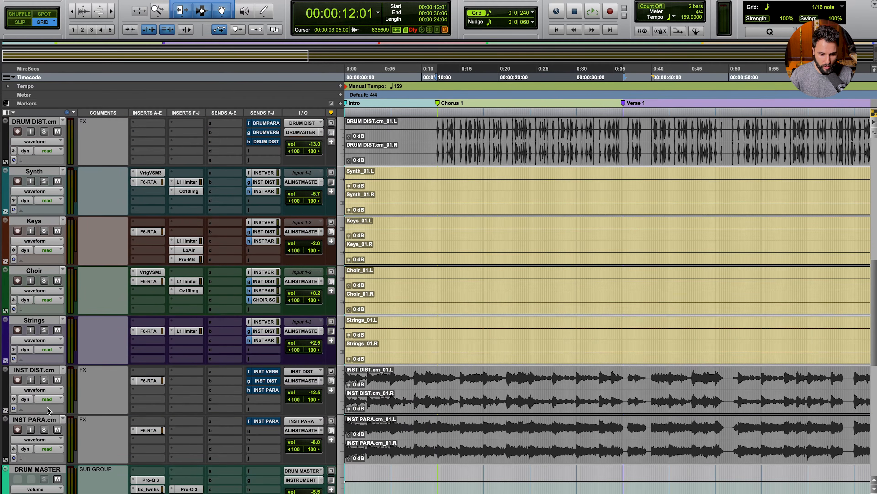
Step: Select DRUM DIST.cm through INST PARA.cm, bypass all F6 EQs and play the mix
shift+click(47, 419)
alt+shift+super+click(151, 380)
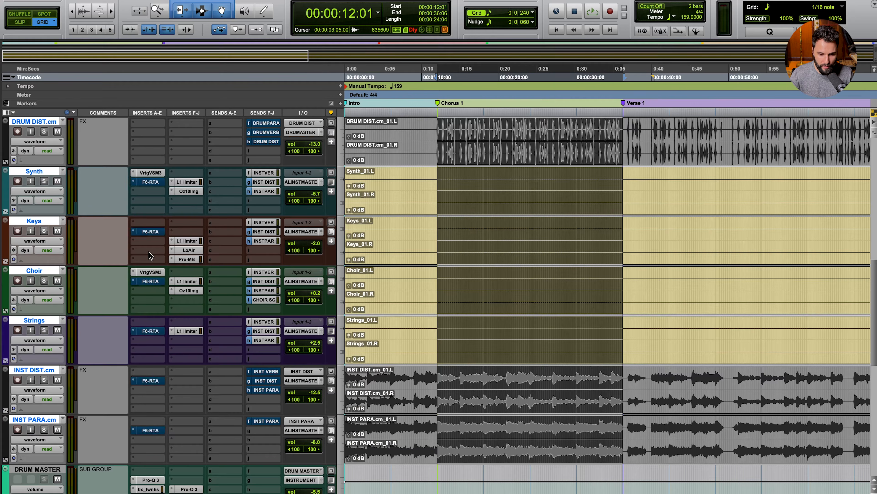
scroll(138, 206, up, 4)
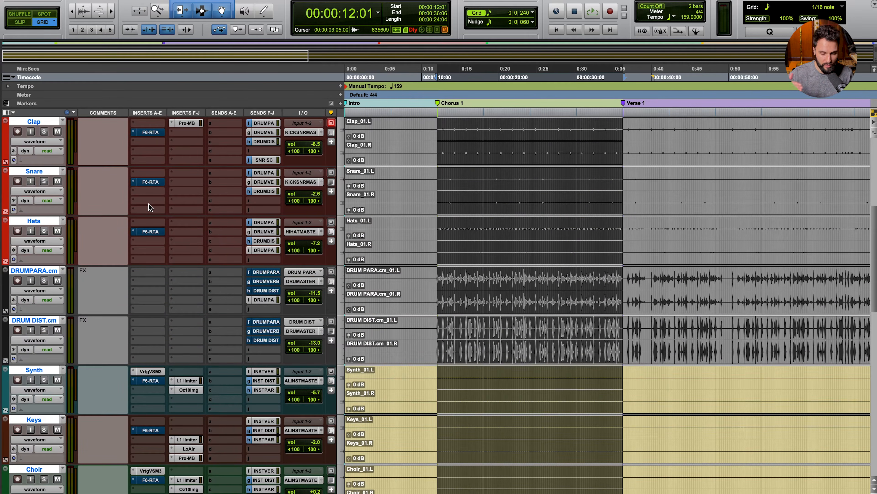
key(space)
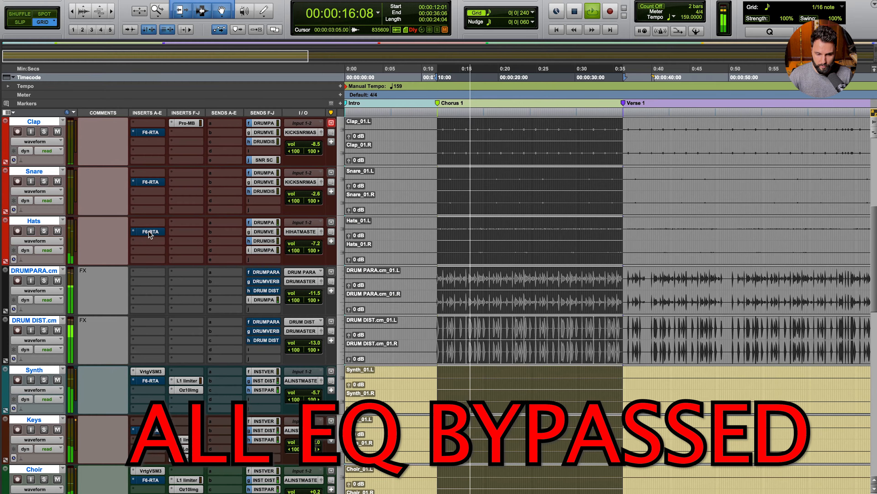
Step: Toggle every F6 EQ on, off and back on during playback to compare
alt+super+click(149, 230)
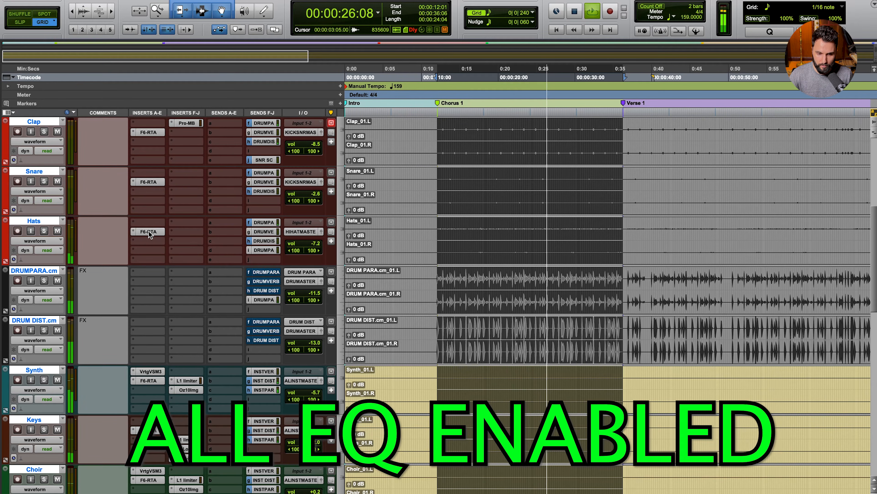
alt+super+click(148, 231)
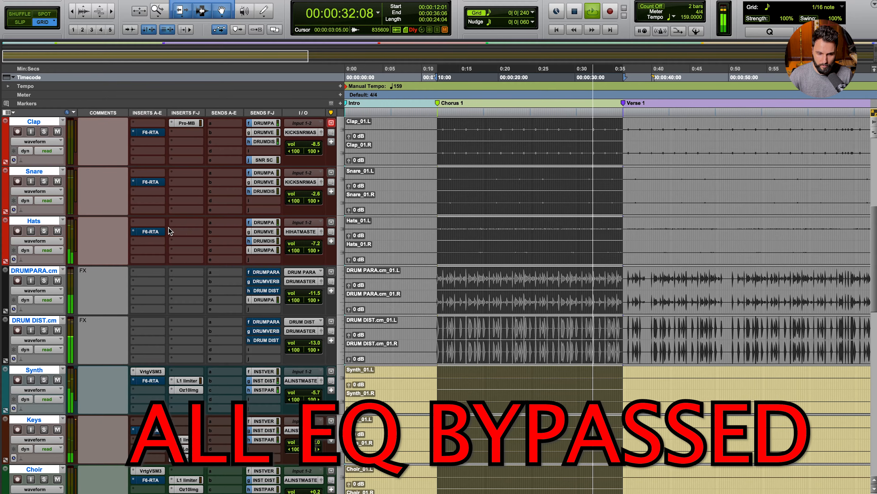
alt+super+click(152, 233)
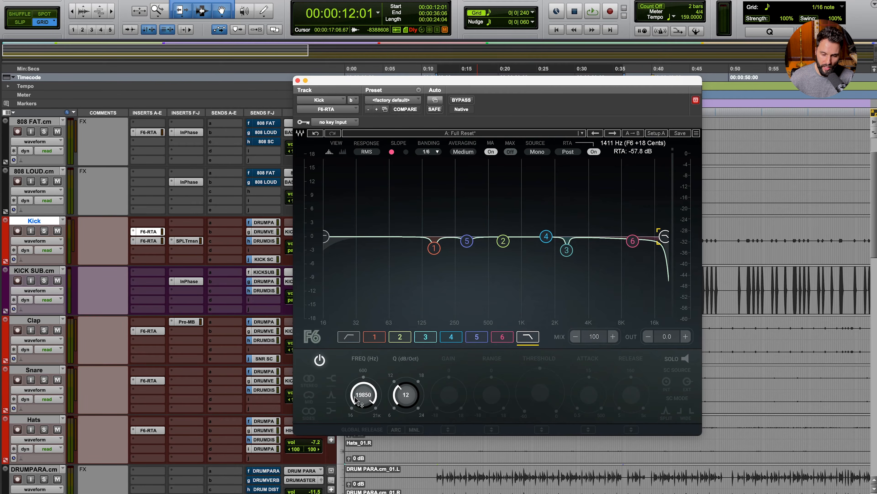
Step: Solo the Kick and audition its high-cut band soloed, then with the low-pass re-enabled
key(shift+s)
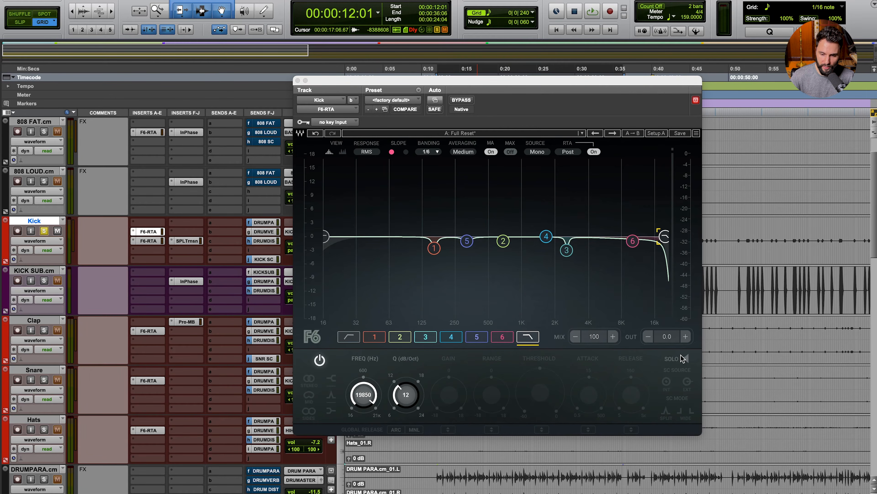
click(680, 360)
key(space)
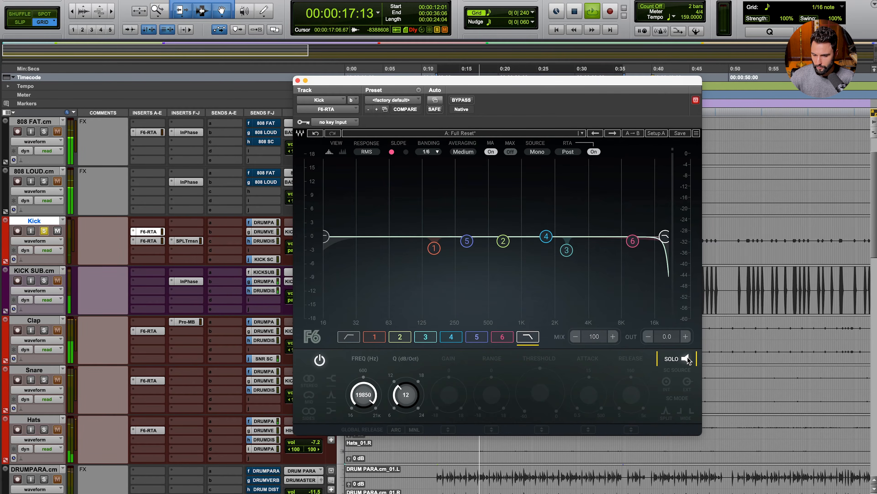
key(space)
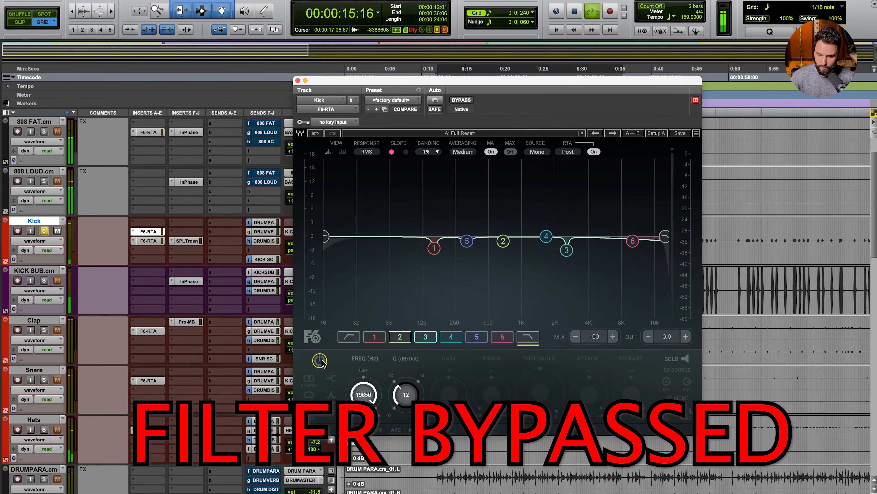
key(space)
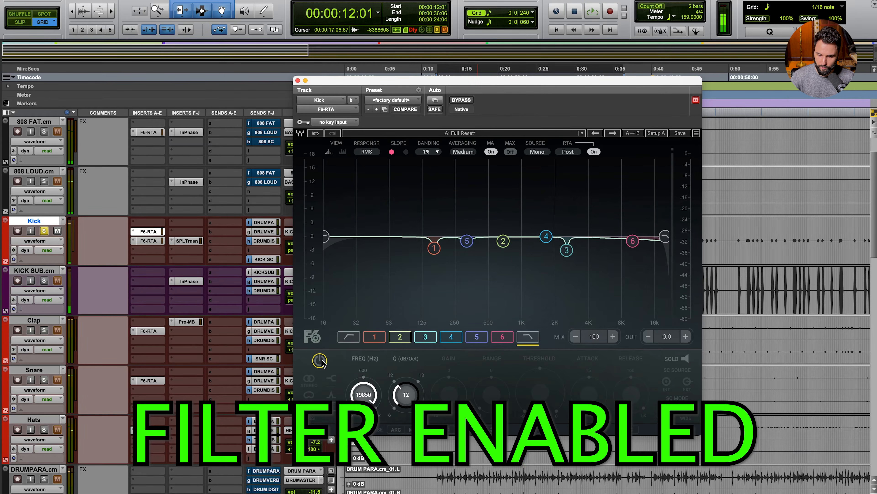
click(319, 360)
key(space)
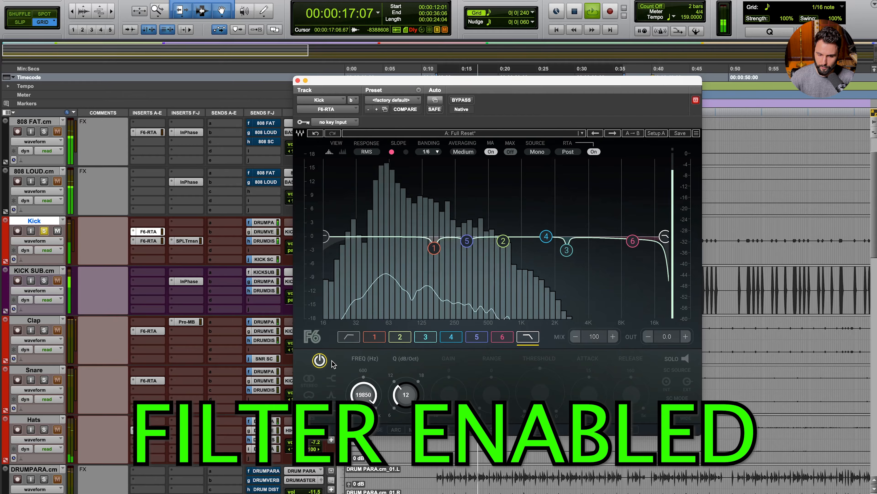
key(space)
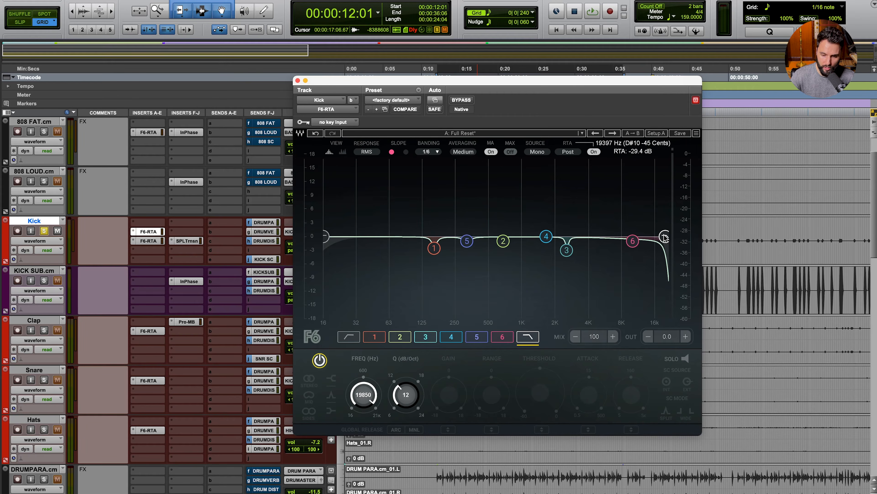
Step: Sweep the Kick's low-pass cutoff down to about 724 Hz, back up, then settle near 13.5 kHz
drag(665, 237, 507, 237)
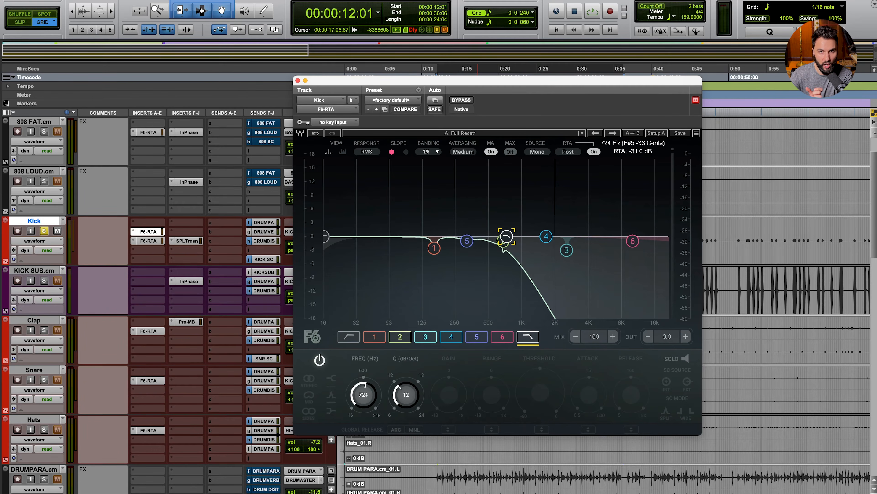
drag(507, 236, 669, 239)
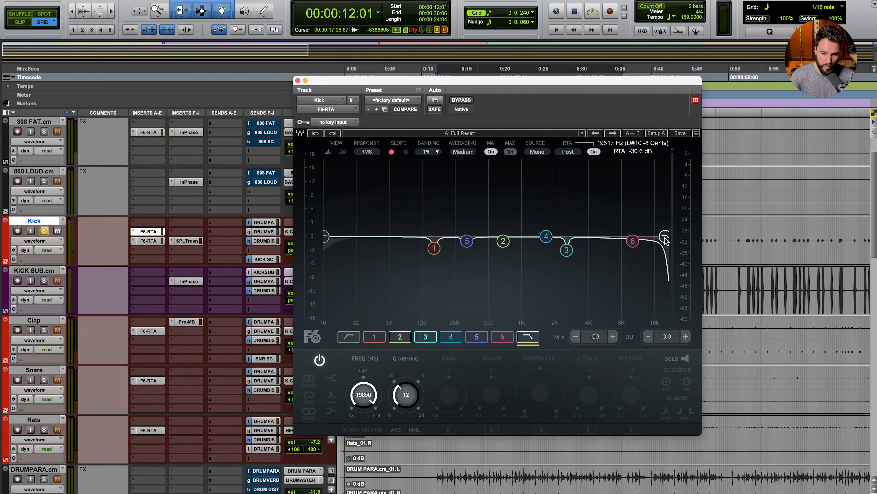
drag(664, 237, 646, 236)
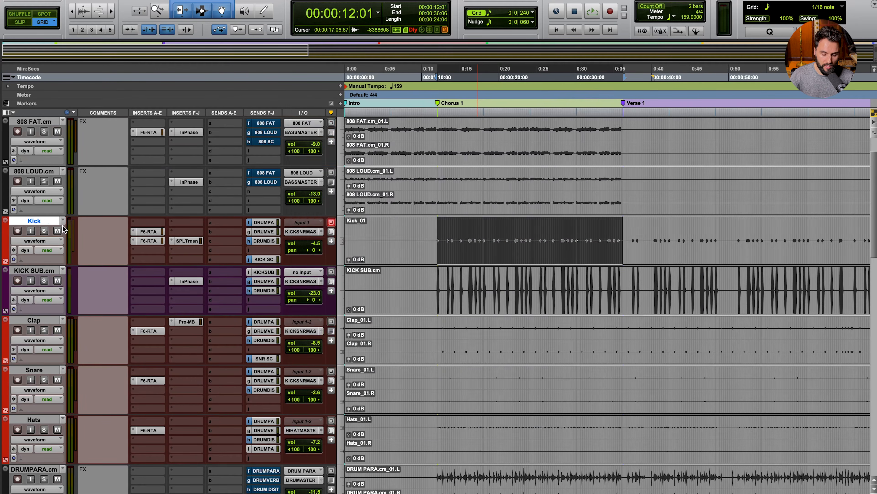
scroll(66, 223, up, 2)
Step: Open the Bass track's F6 EQ, solo the Bass and play it back
click(42, 122)
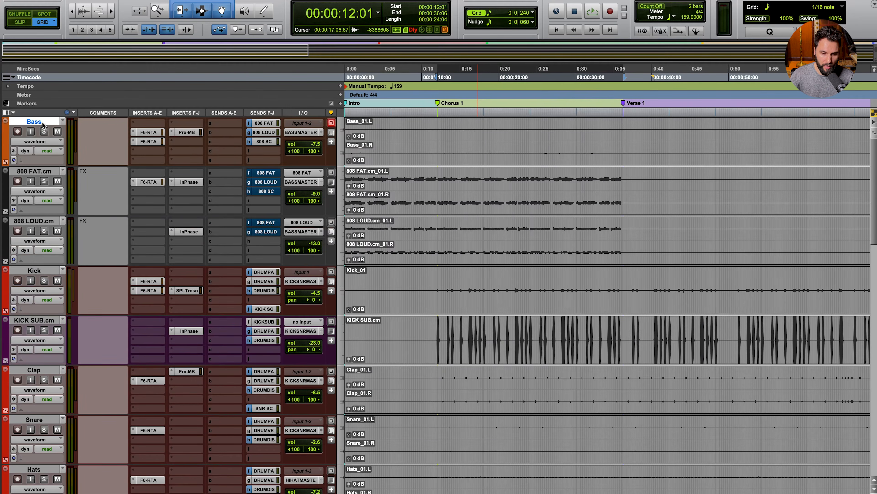
click(148, 132)
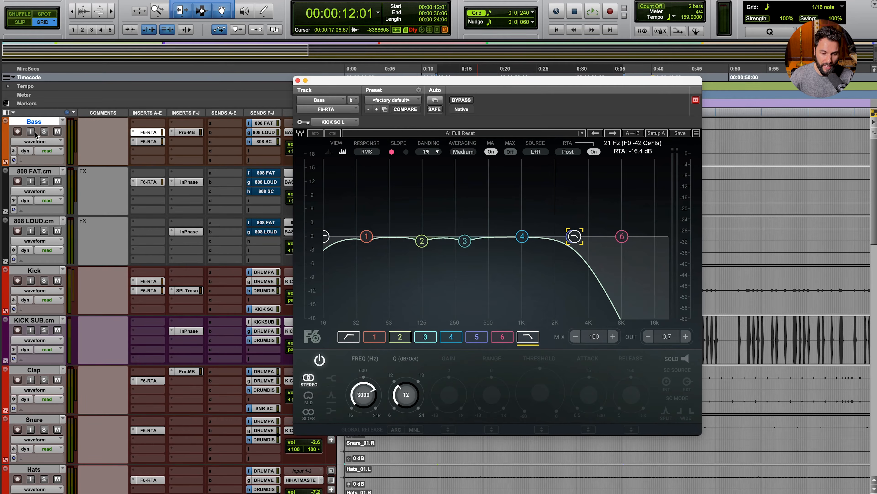
click(45, 132)
key(space)
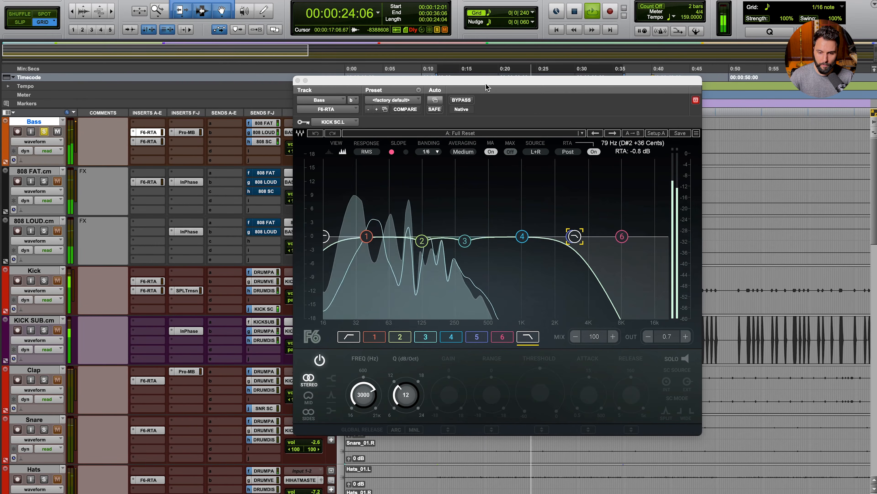
key(space)
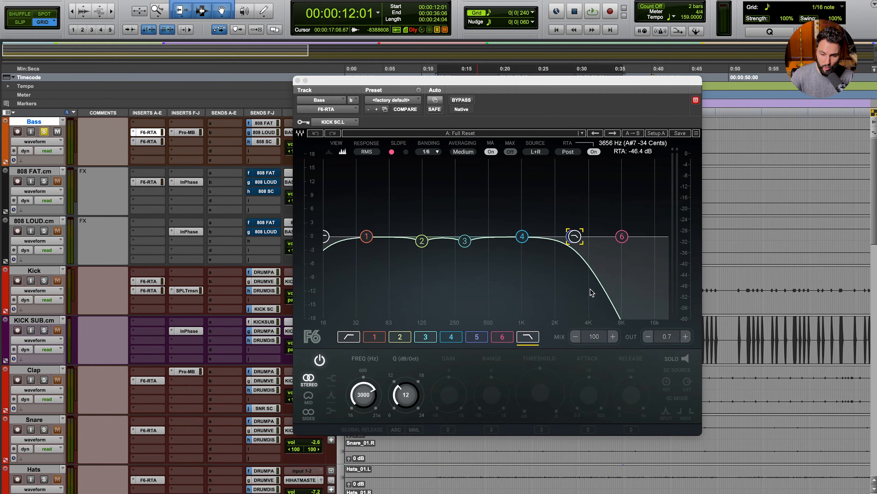
Step: Compare the bass with its 3080 Hz low-pass band switched off and back on
click(319, 360)
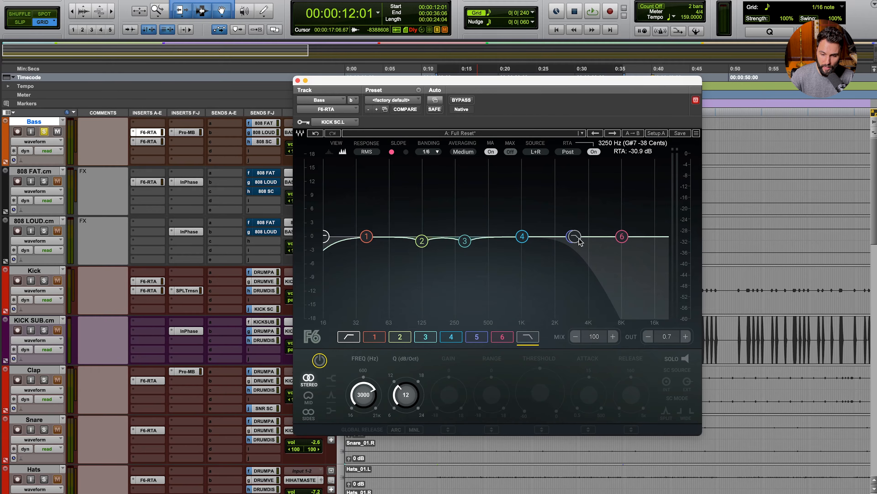
key(space)
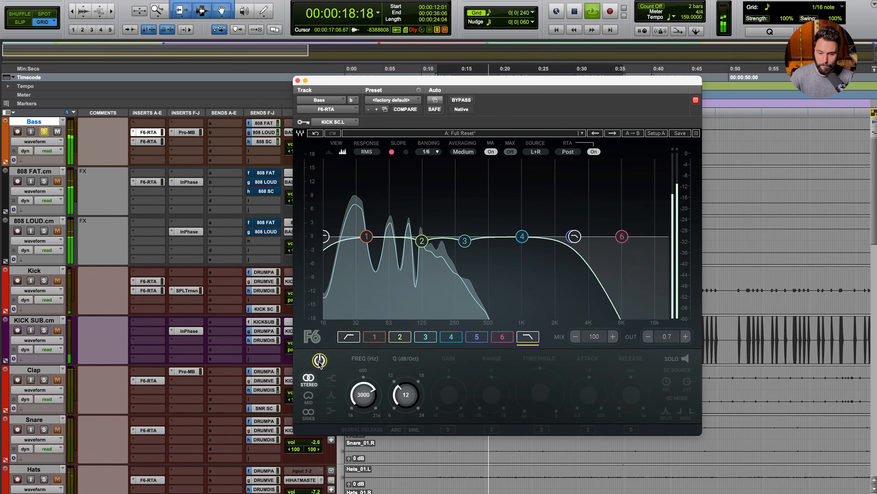
click(320, 361)
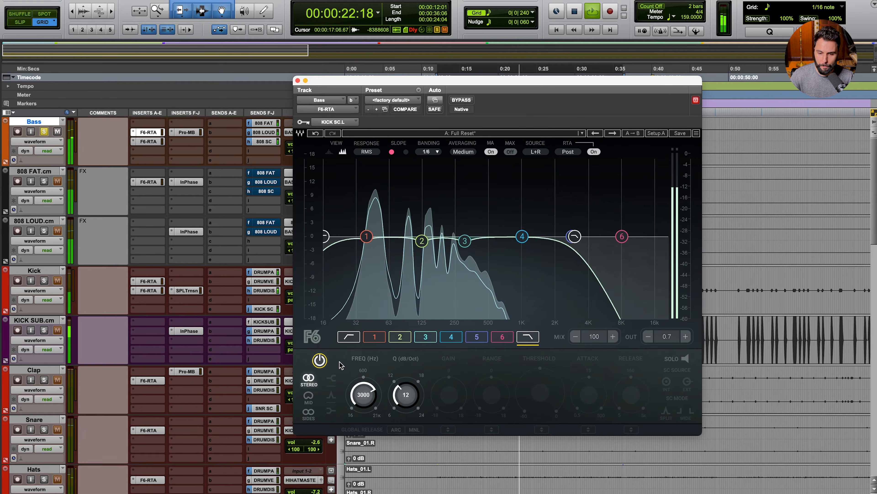
key(space)
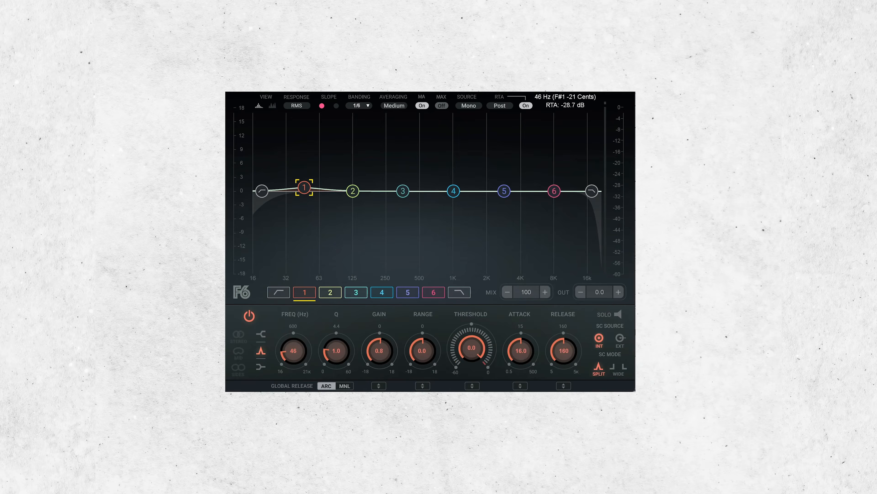
Step: Drag in the Kick's F6 EQ to bring up band 1's dynamic 2.5 dB cut at 160 Hz
drag(305, 187, 316, 157)
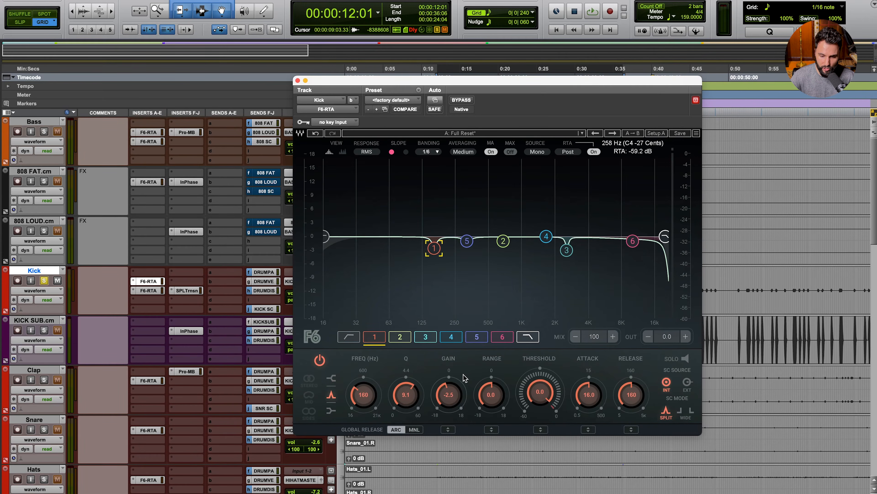
Step: Audition the Kick's 160 Hz band 1 soloed, unsolo it, and select band 5
click(674, 360)
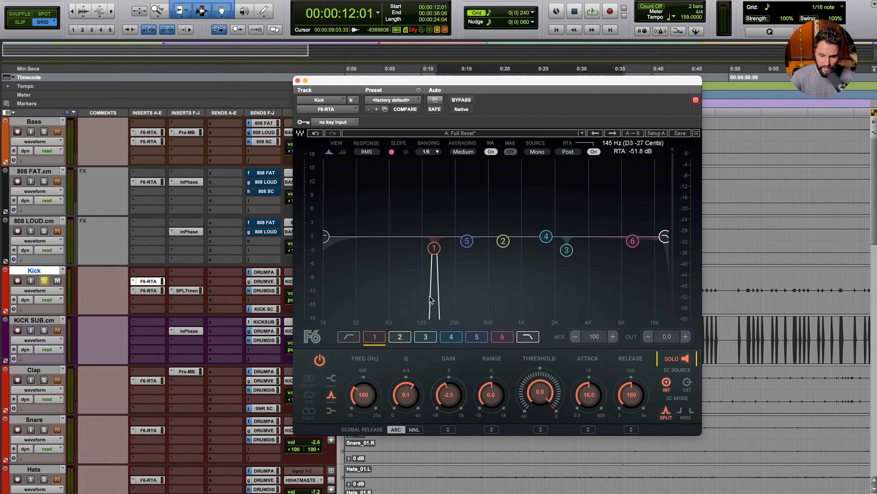
key(space)
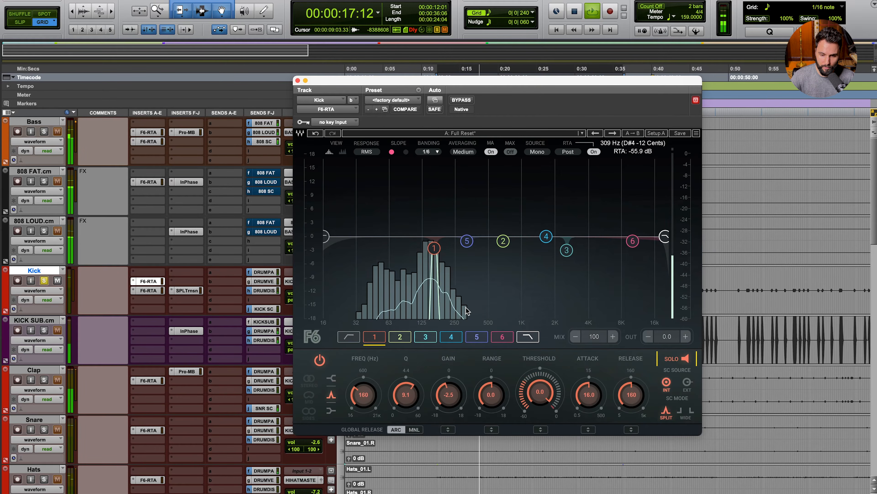
key(space)
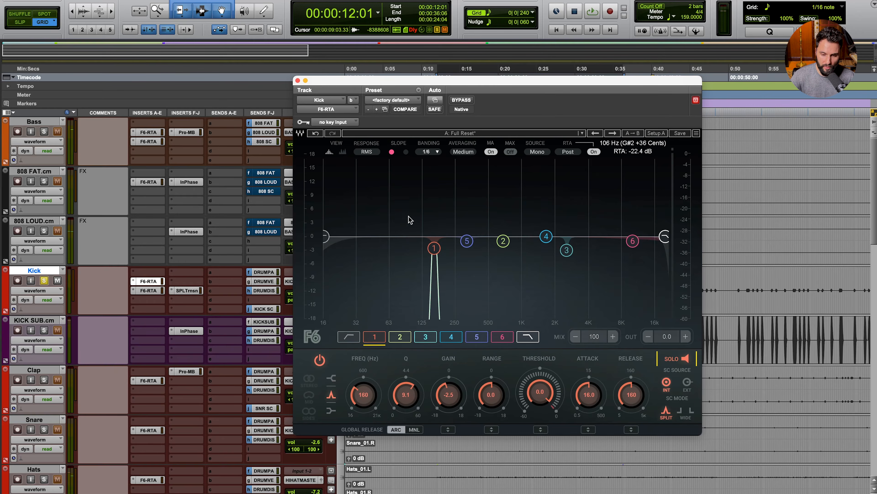
click(685, 359)
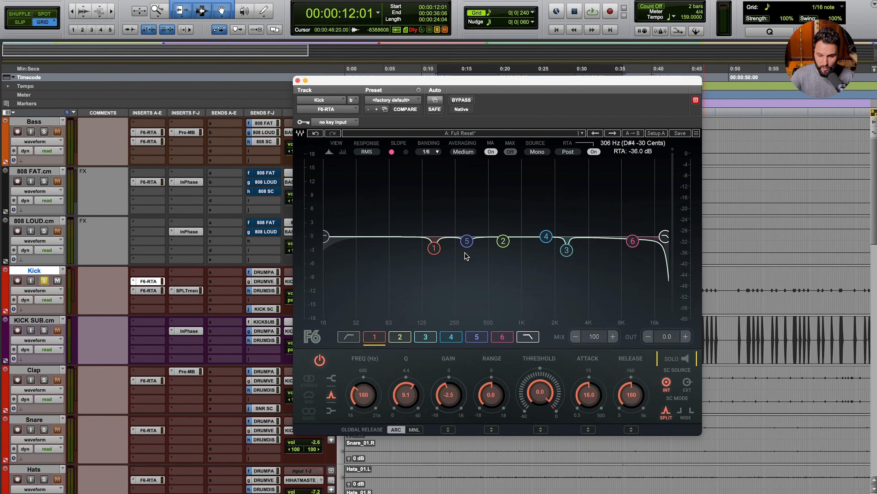
click(467, 241)
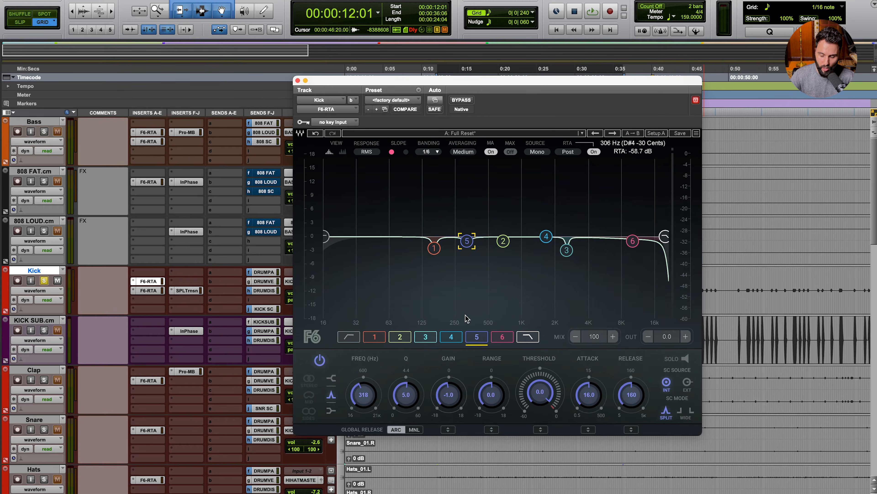
Step: Solo the Kick's band 5 at 318 Hz and start playback
click(685, 359)
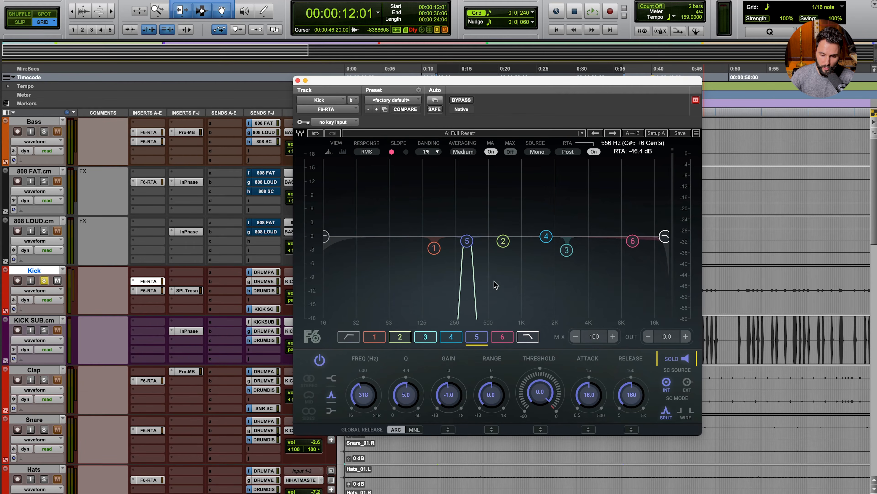
key(space)
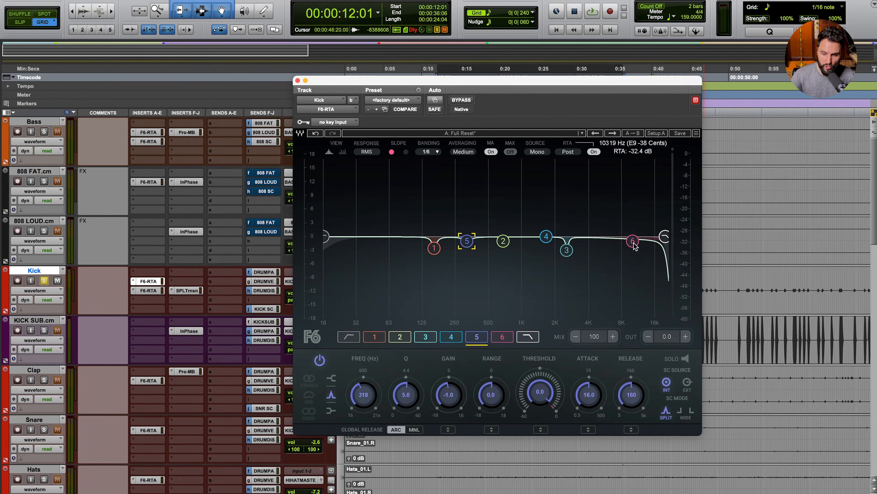
Step: Select the Kick's band 6 at 10079 Hz in the F6 graph
click(634, 244)
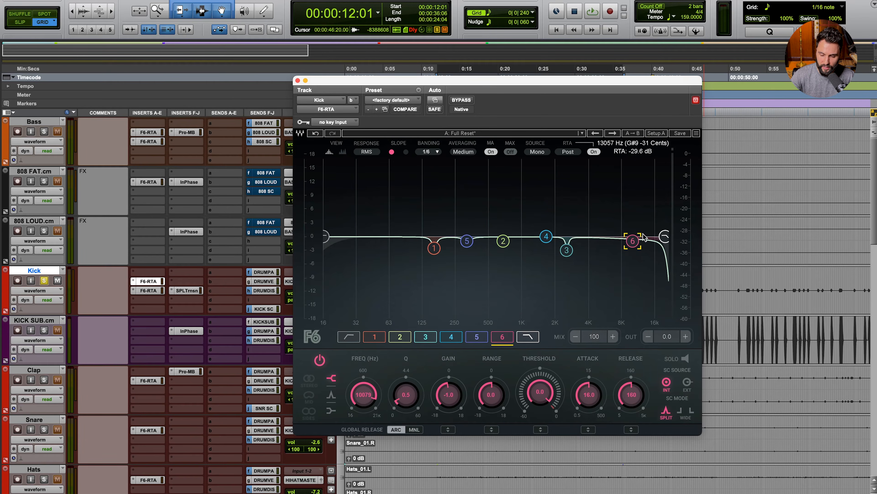
Step: Audition the Kick's band 6 soloed during playback, then unsolo it
key(space)
click(686, 359)
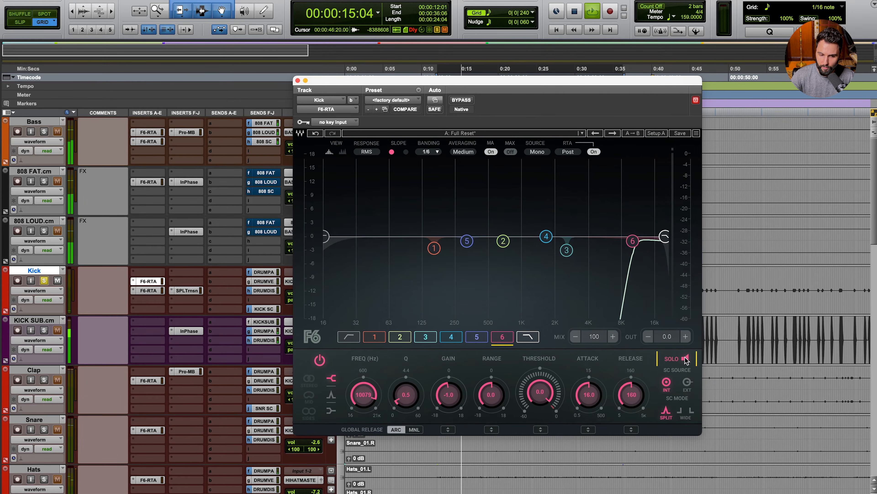
key(space)
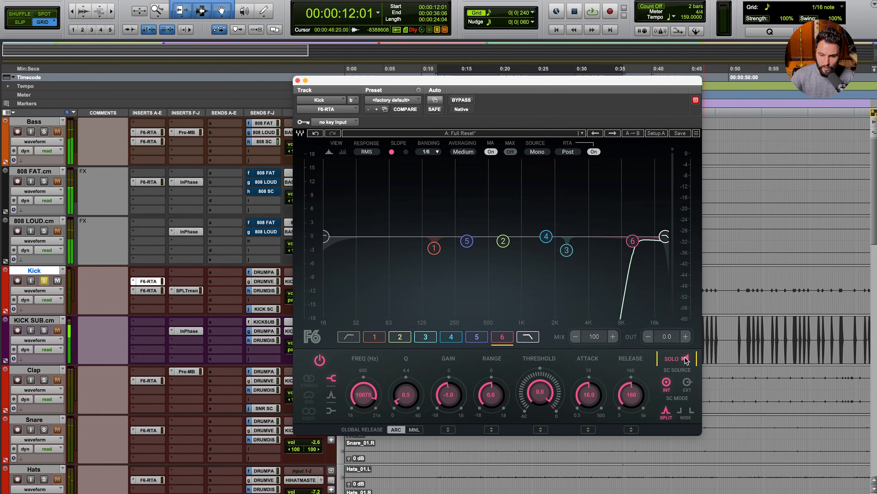
click(685, 360)
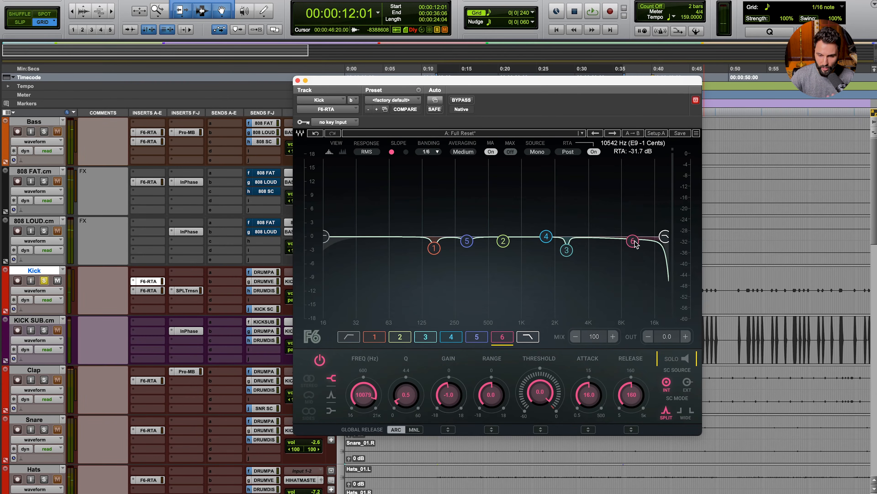
Step: Select band 3 at 2553 Hz, audition it soloed, then unsolo it
click(567, 252)
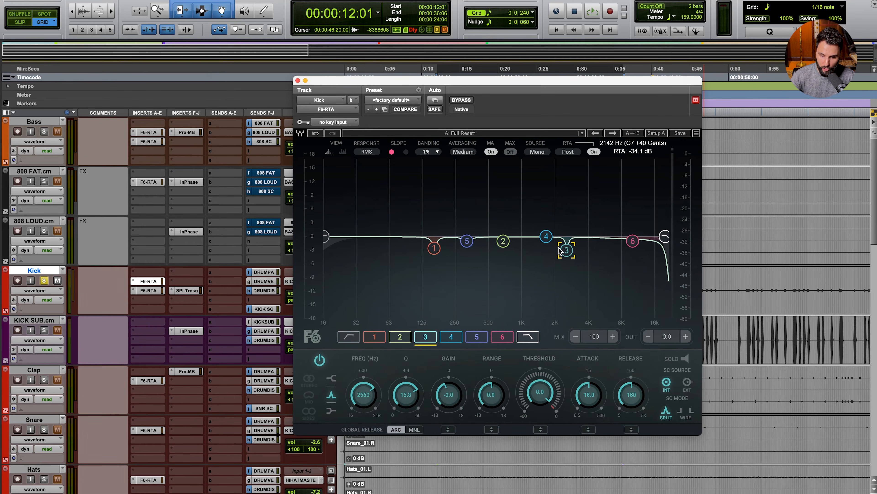
click(685, 358)
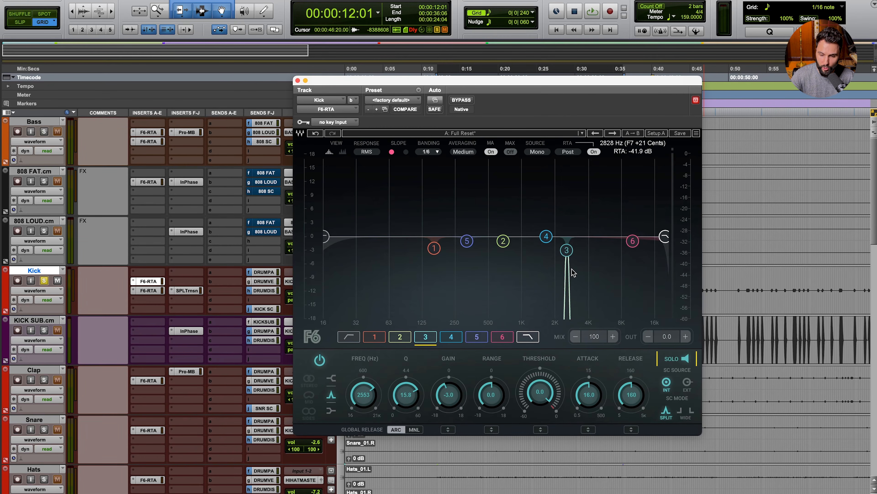
key(space)
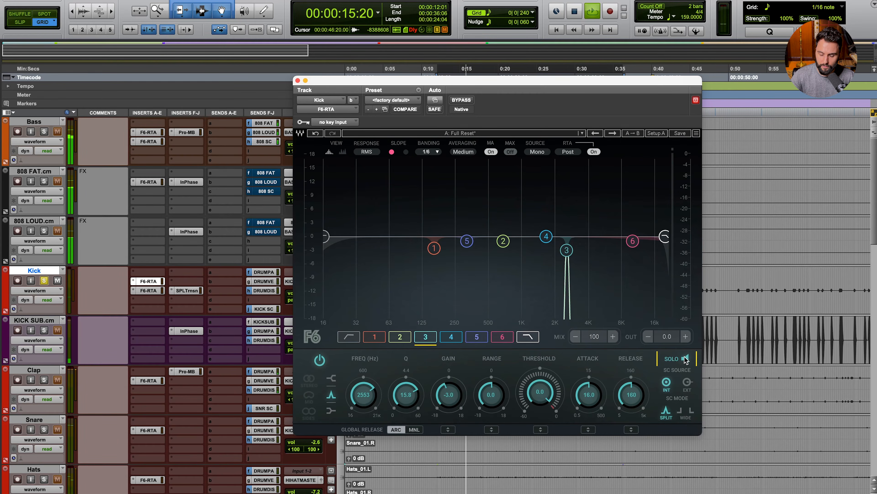
key(space)
click(685, 359)
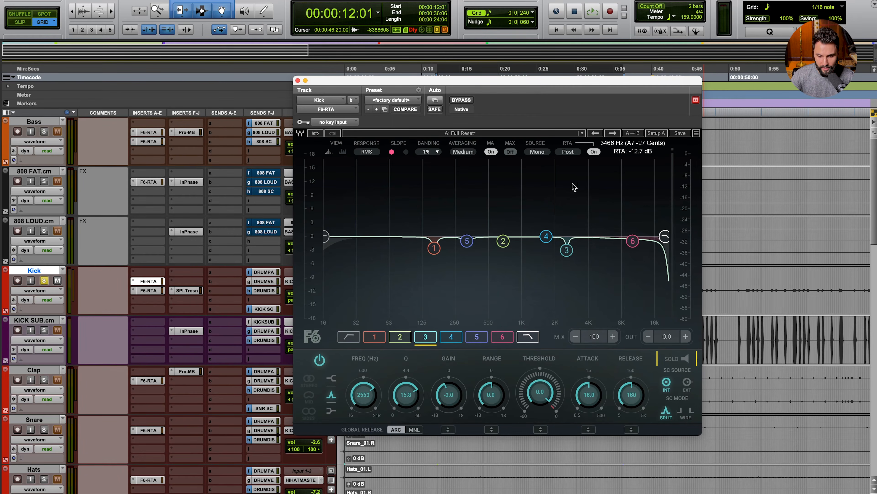
Step: A/B the Kick's F6-RTA EQ bypassed versus active during playback, leaving it enabled
click(460, 100)
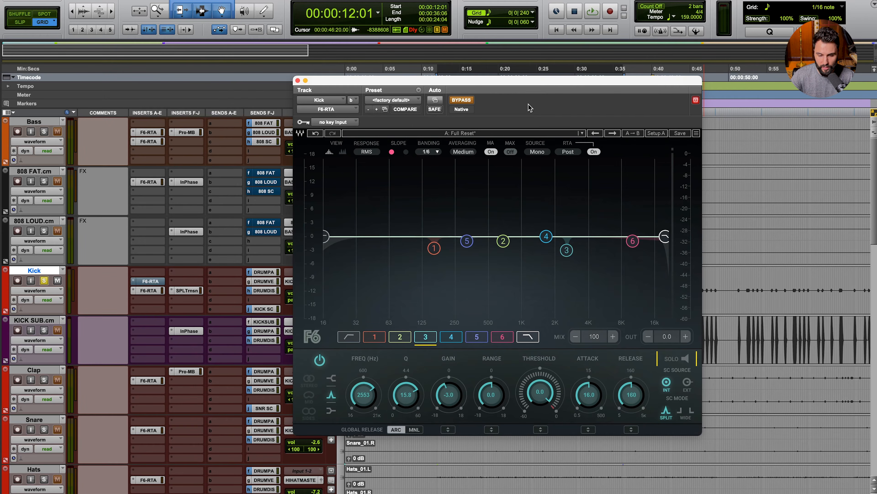
key(space)
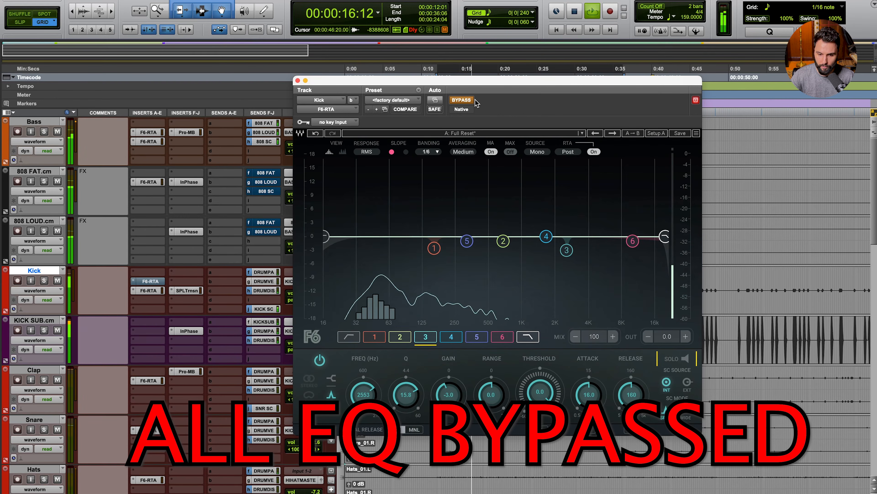
click(469, 100)
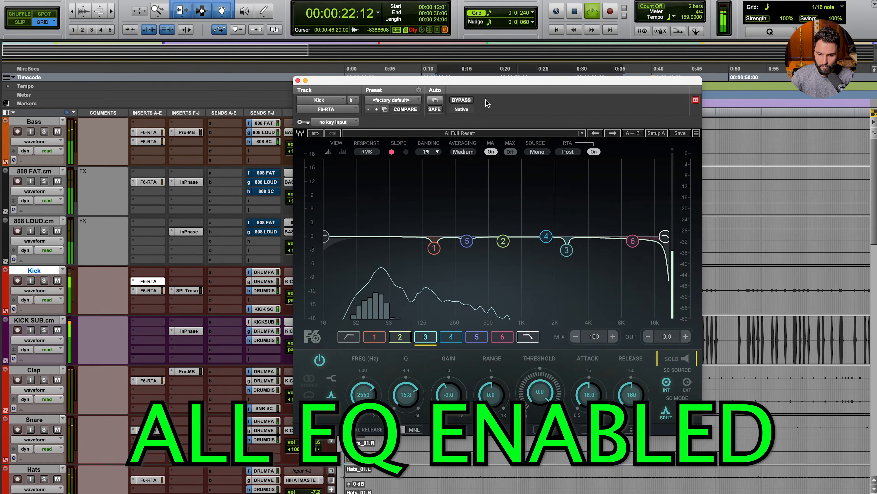
click(463, 100)
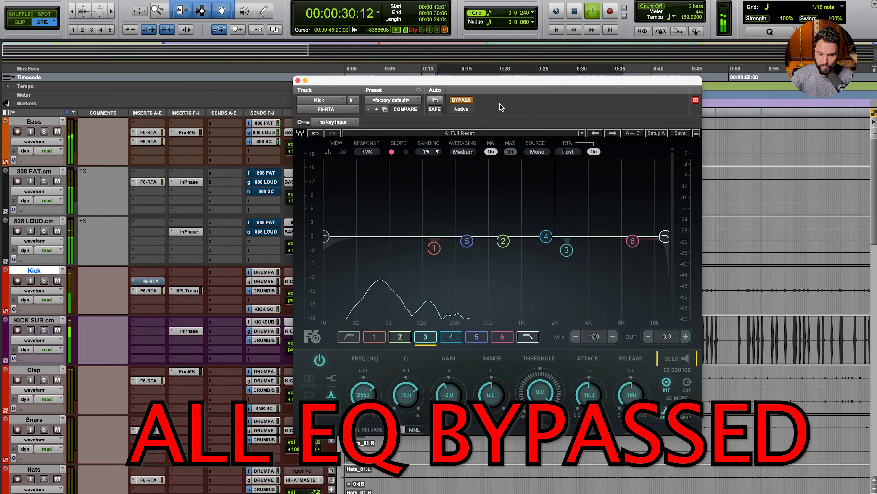
click(461, 100)
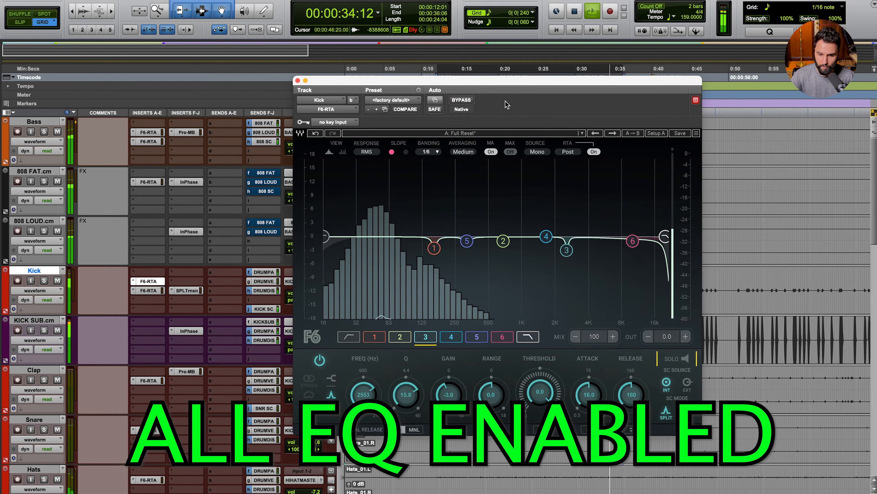
key(space)
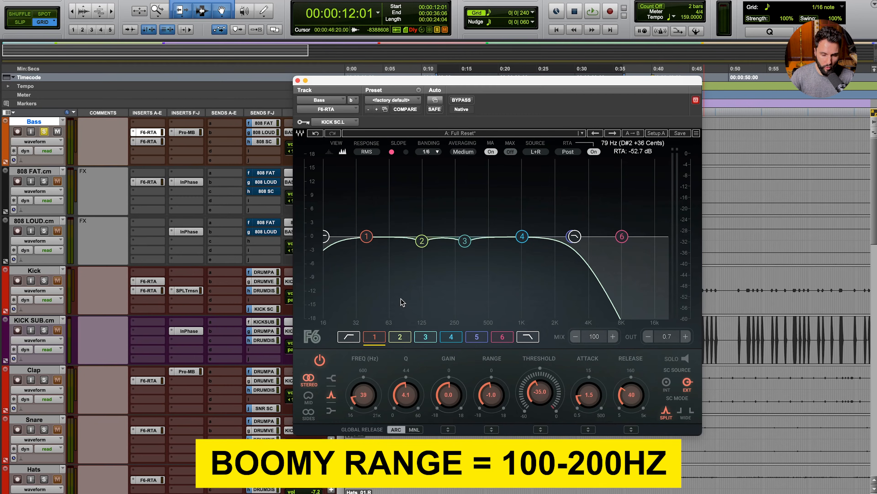
Step: Play the bass through the F6's band 2 at 124 Hz, then select band 3 at 303 Hz
click(325, 236)
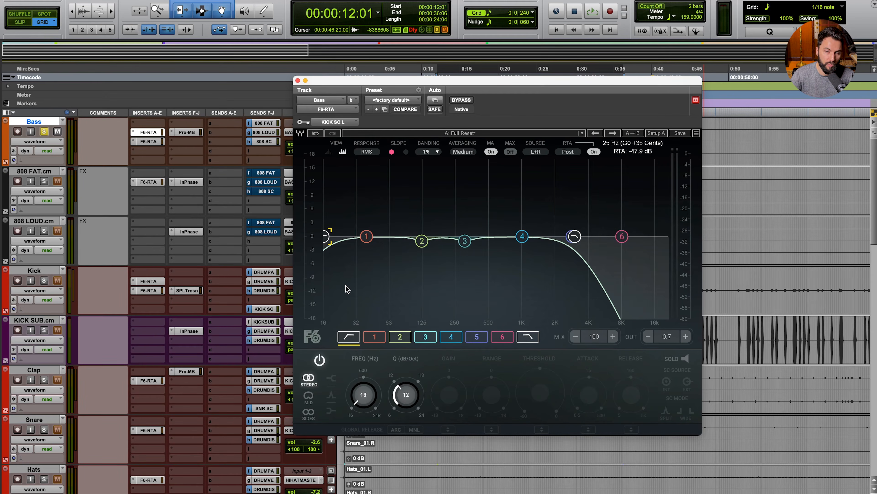
click(422, 241)
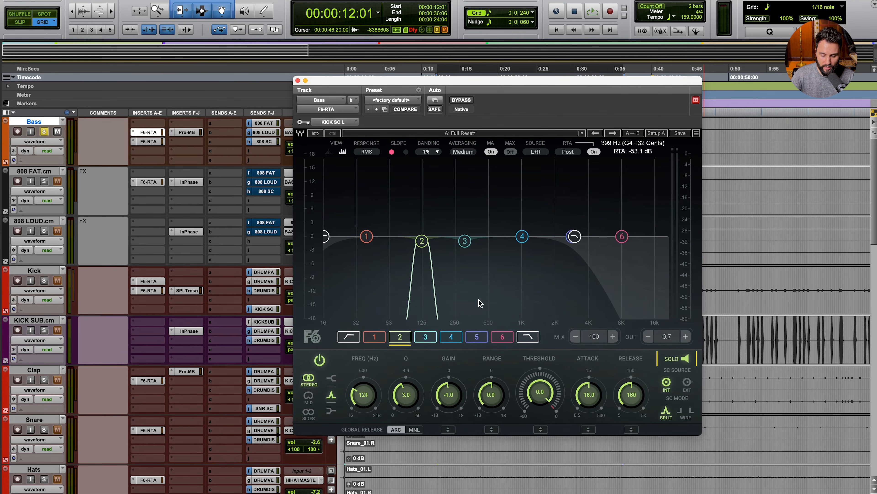
key(space)
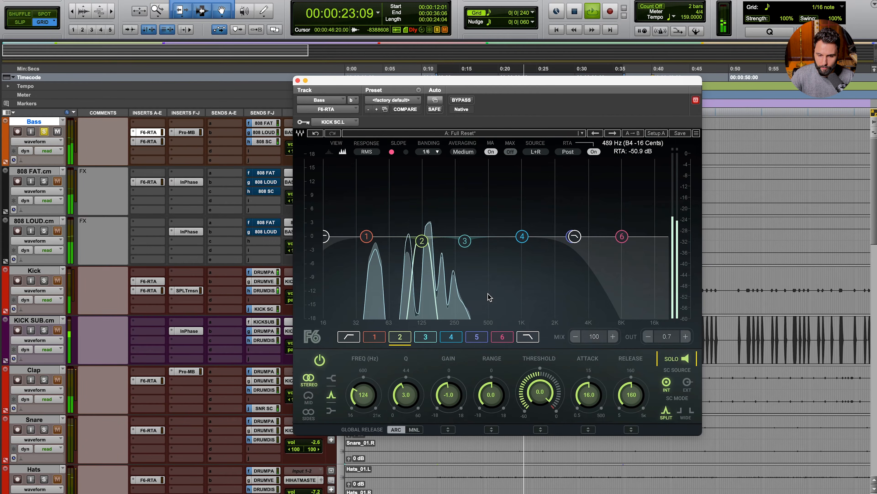
click(447, 269)
key(space)
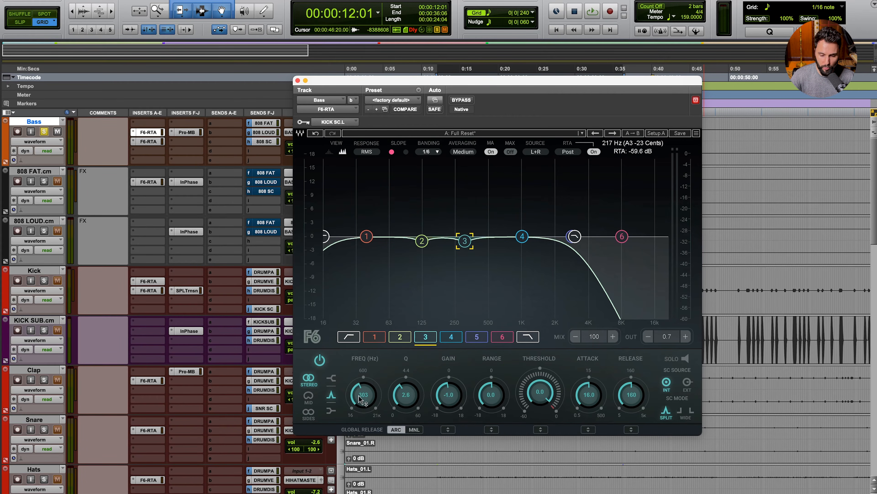
Step: Solo band 3 around 303 Hz, play the bass, then turn the solo off
click(687, 359)
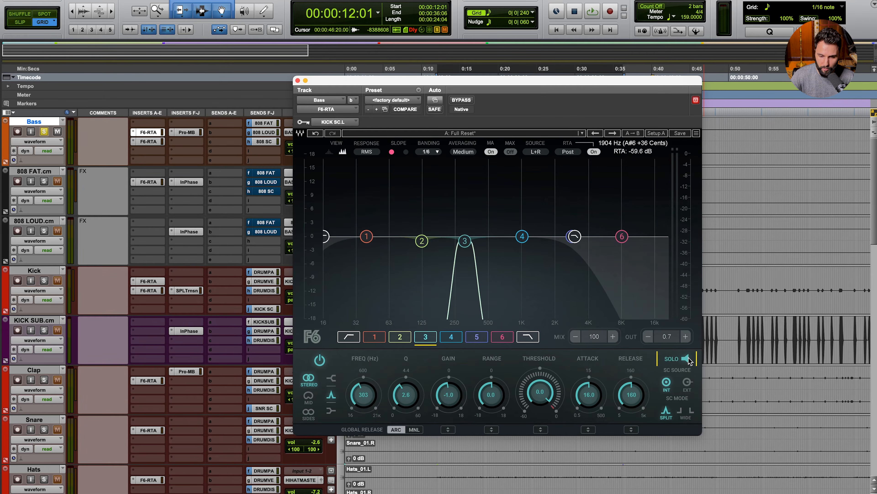
key(space)
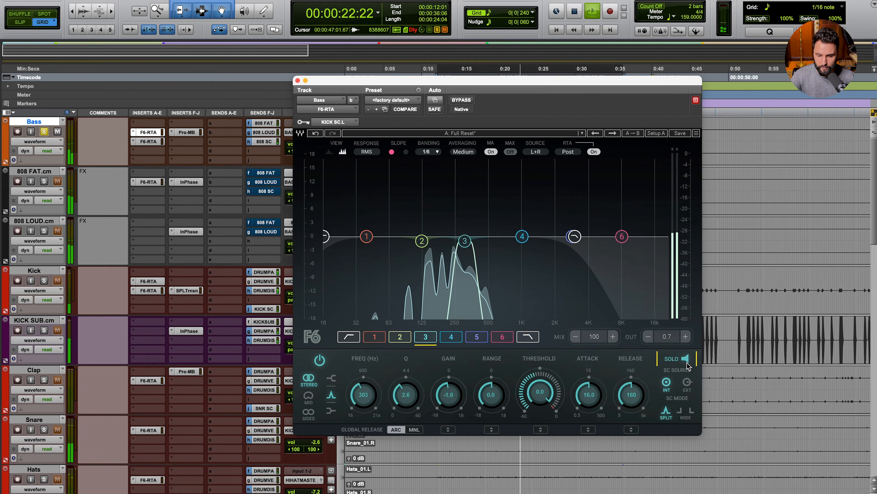
key(space)
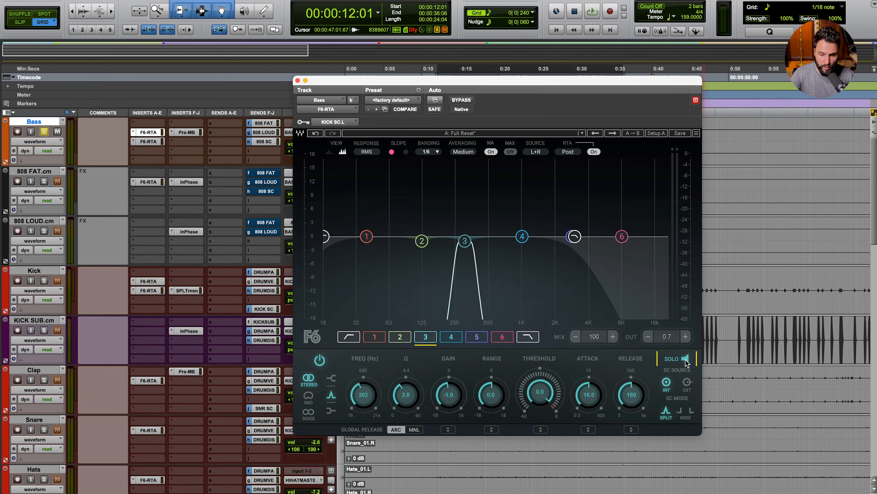
click(685, 359)
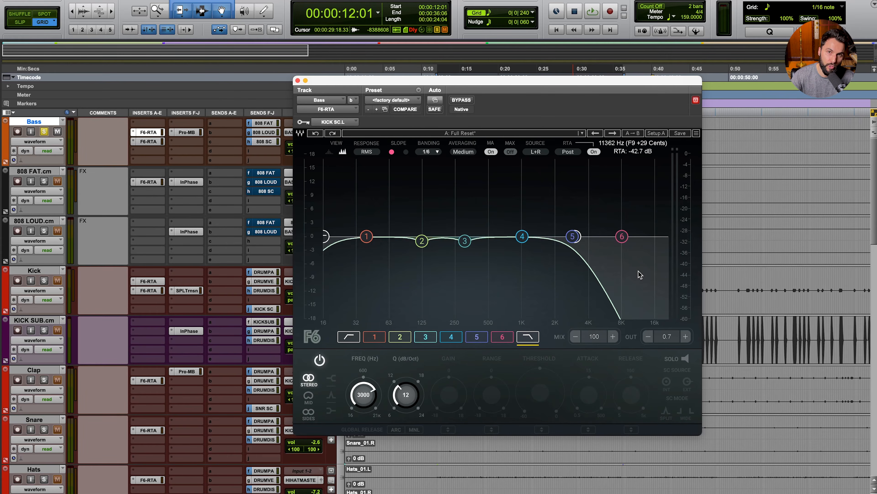
Step: Raise the bass EQ's low-pass toward 20 kHz and undo a trial band 5 dip
click(577, 238)
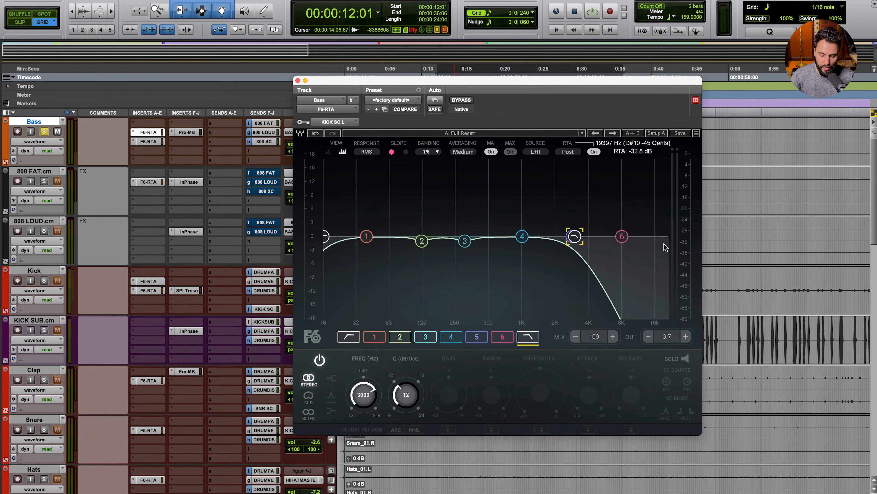
drag(575, 236, 666, 236)
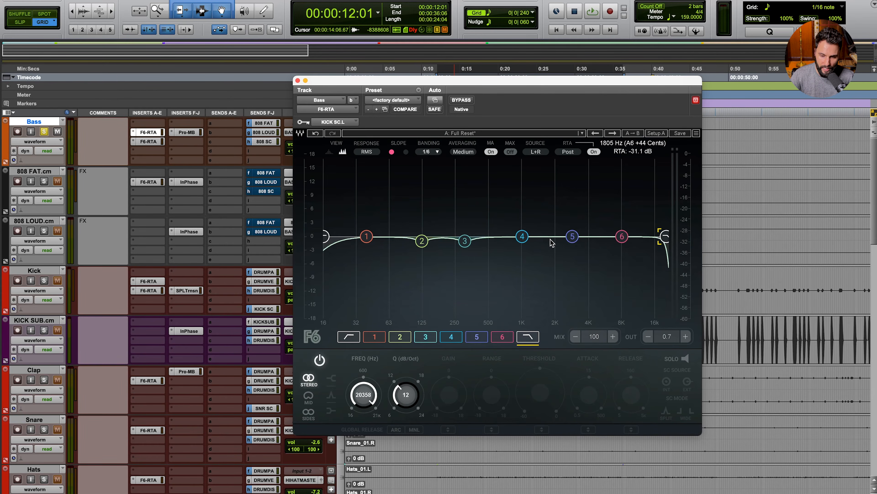
drag(572, 239, 572, 270)
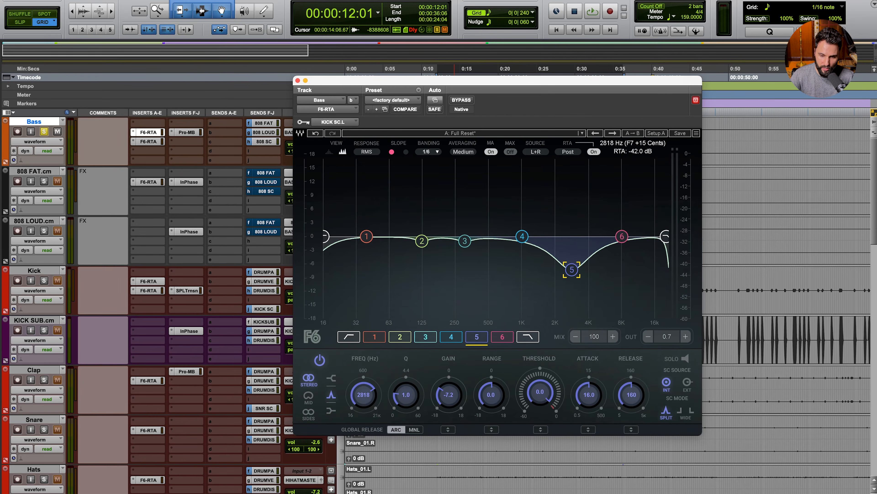
click(316, 133)
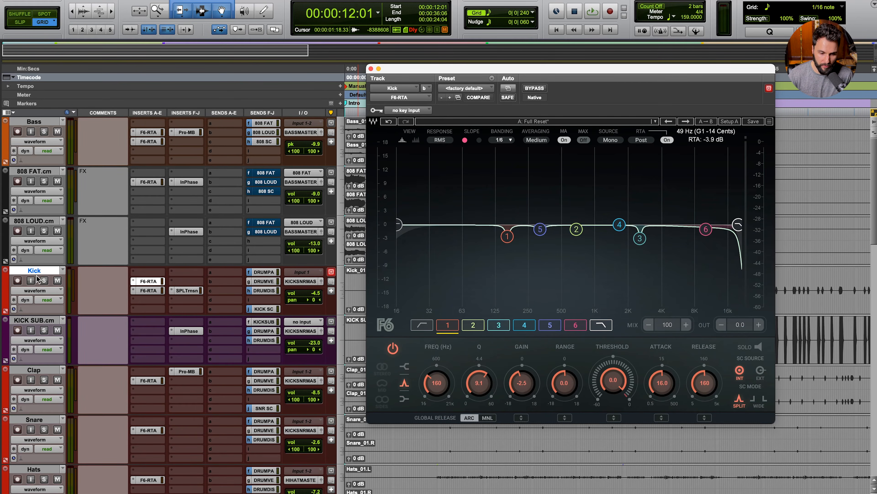
Step: Solo the Kick and give its 160 Hz band 1 0 dB gain and a −2.5 dB range
click(43, 279)
click(507, 237)
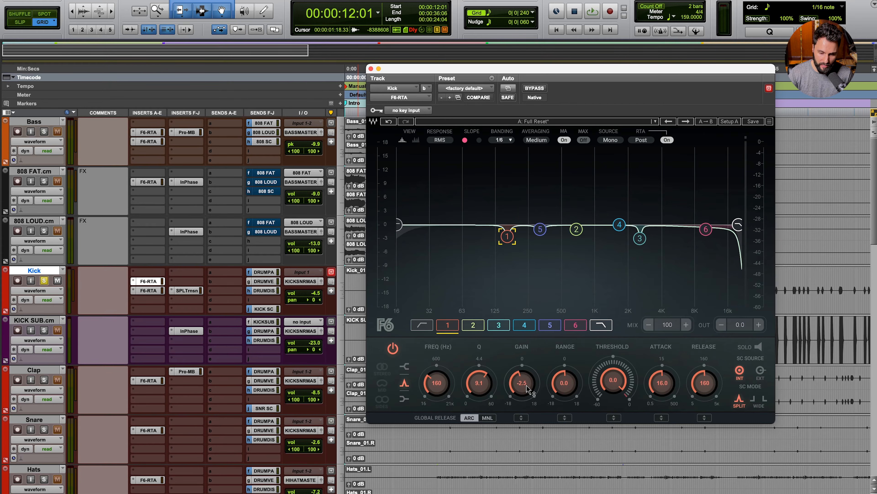
alt+click(525, 384)
double_click(558, 378)
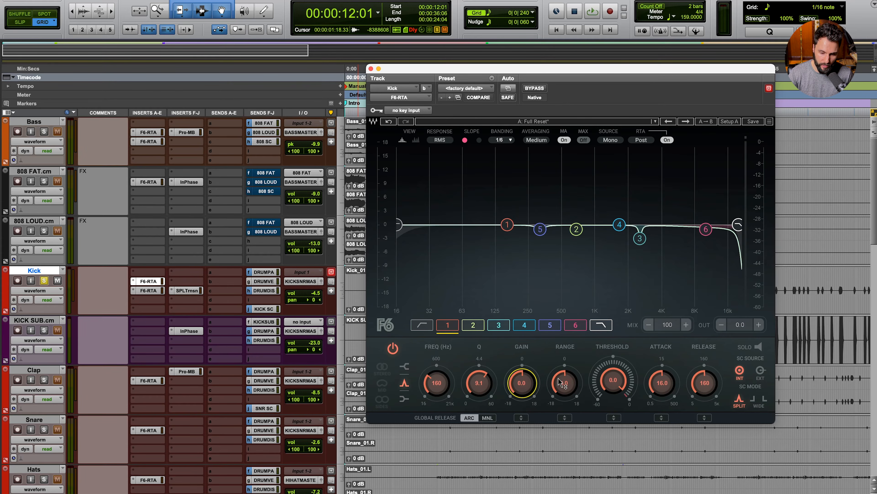
text(-2.5)
key(Return)
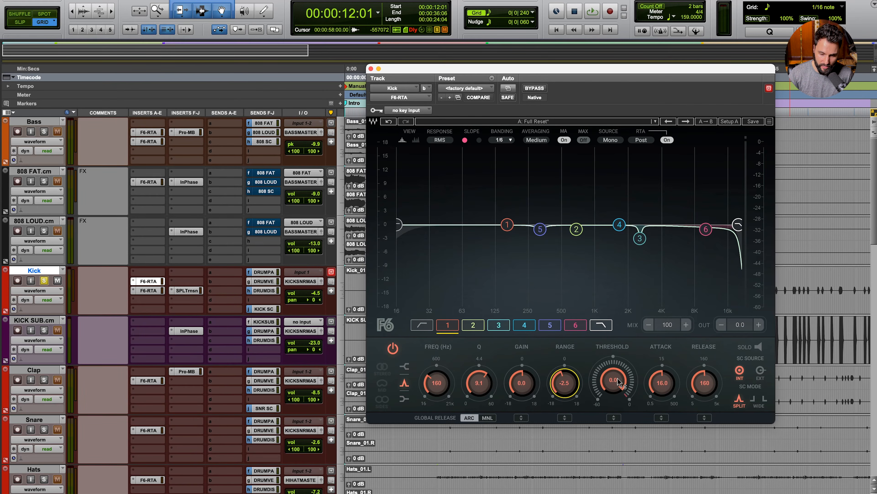
Step: Lower band 1's dynamic threshold to about −35 dB while listening to playback
drag(620, 381, 620, 401)
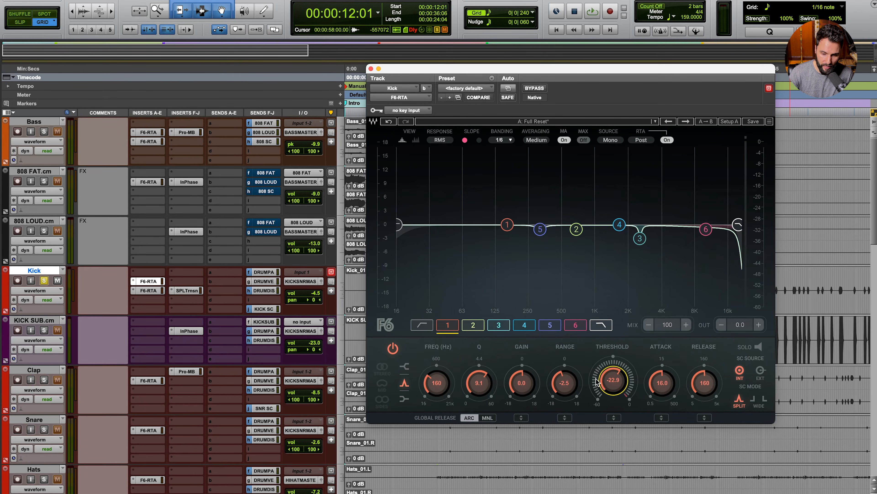
drag(597, 381, 598, 394)
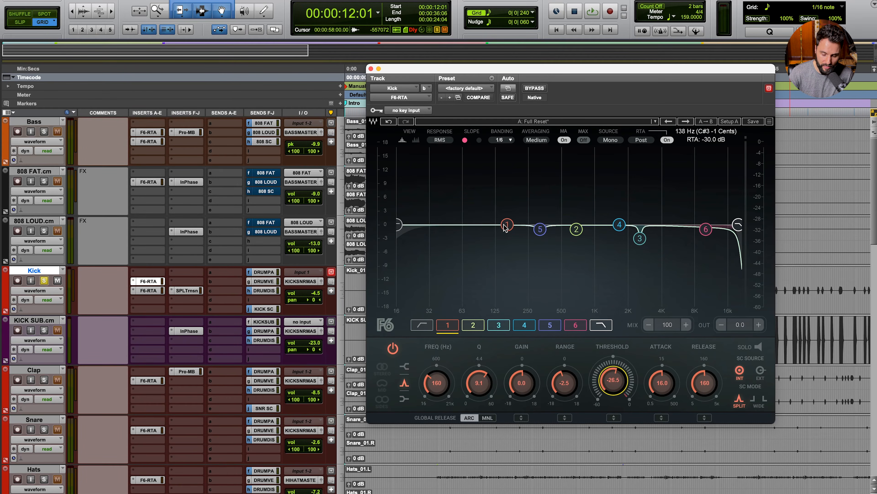
key(space)
drag(617, 381, 617, 410)
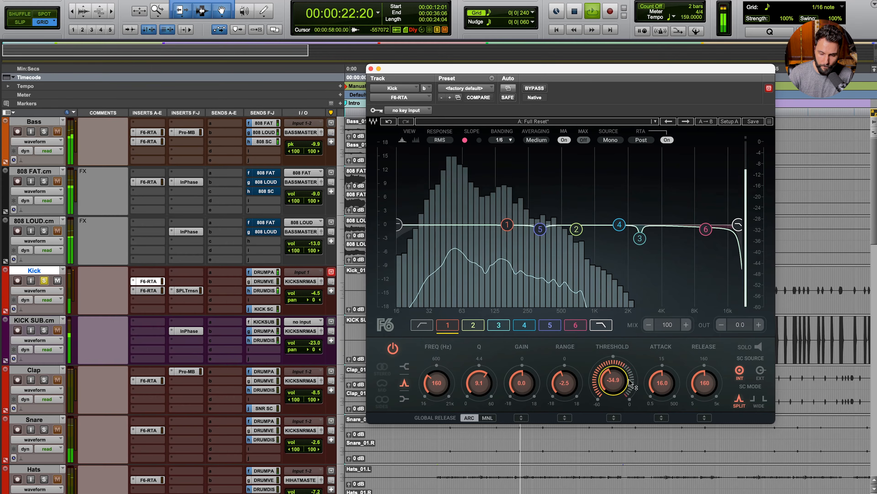
key(space)
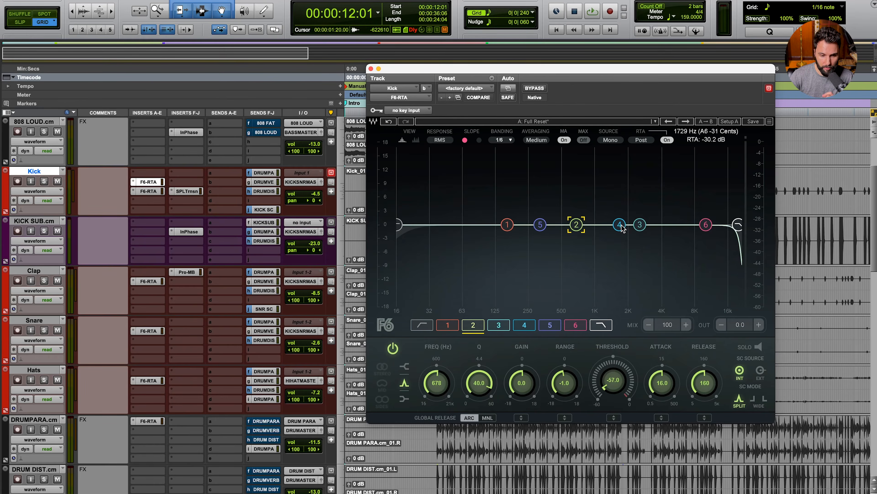
Step: Select the kick EQ's dynamic band 3 at 2553 Hz and play it back
click(621, 226)
click(640, 225)
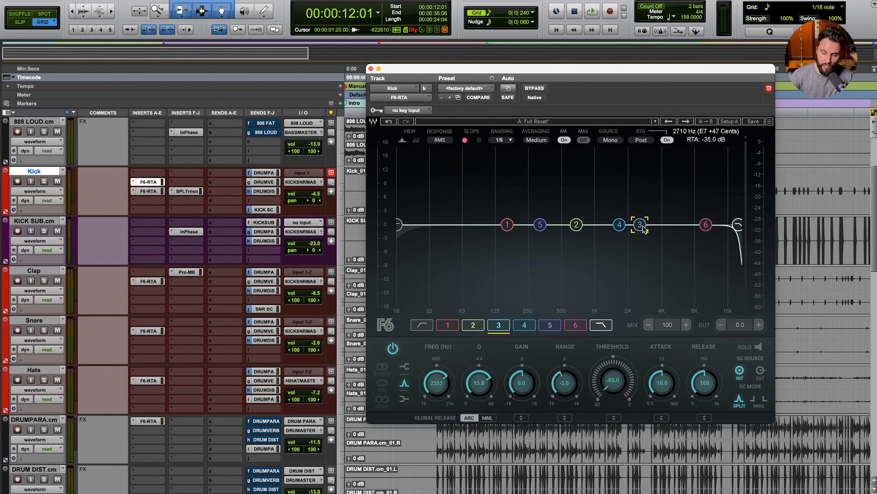
key(space)
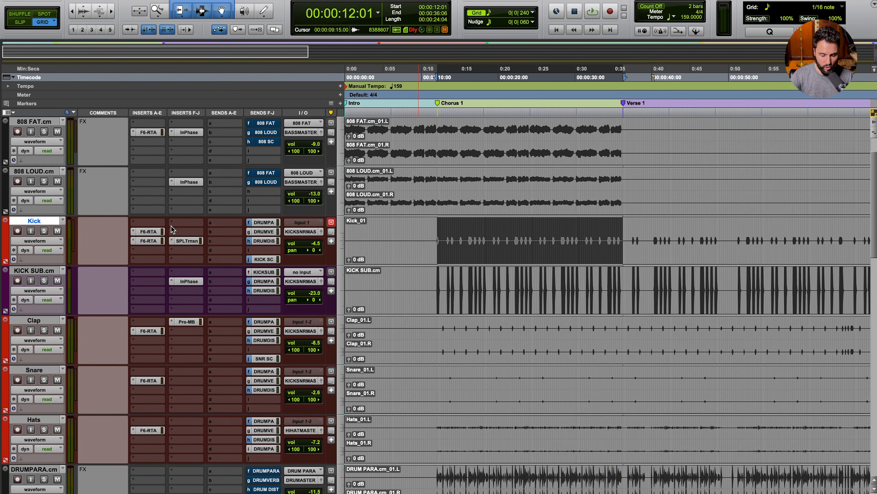
Step: Insert FabFilter Pro-Q 3 on the Kick and clear all its bands to a flat curve
scroll(108, 195, up, 2)
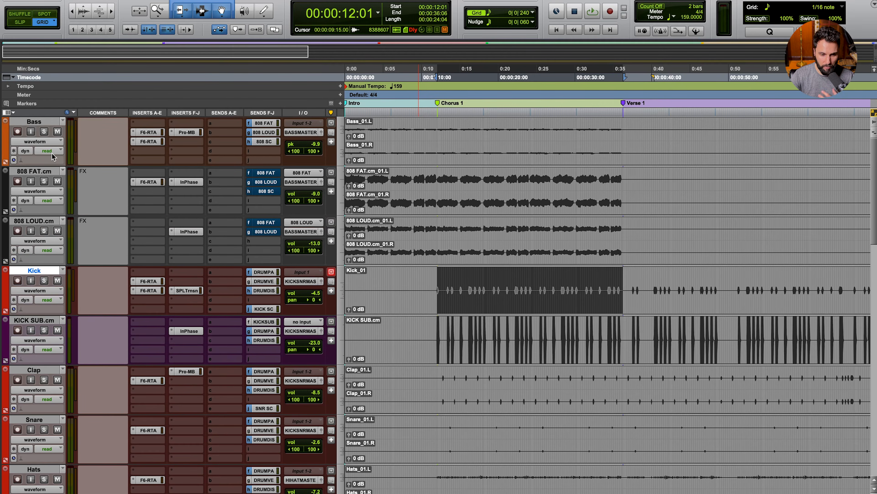
click(31, 123)
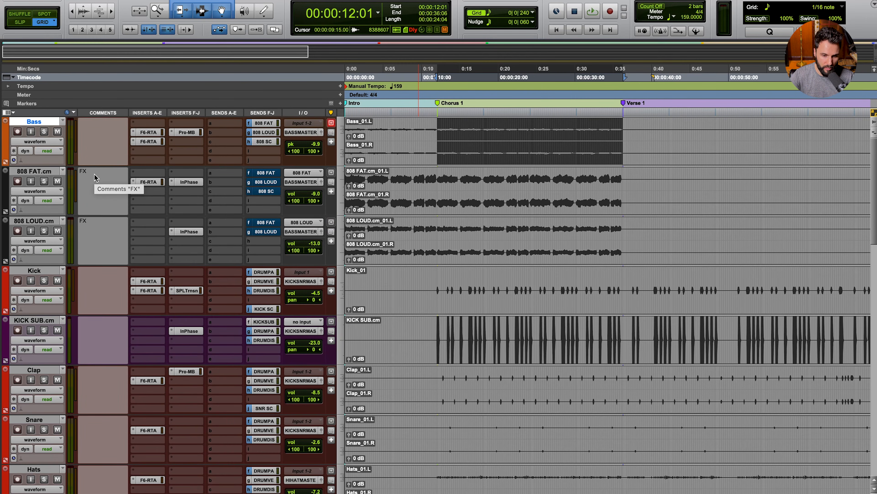
click(193, 279)
click(188, 281)
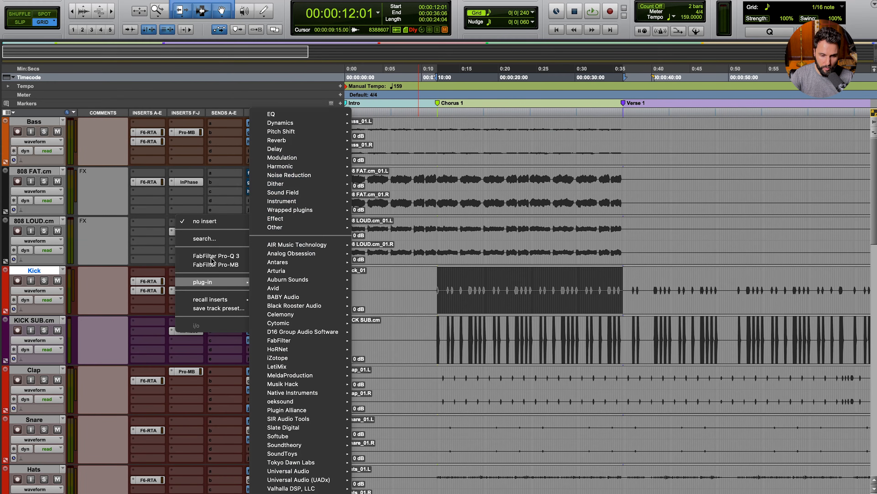
click(212, 258)
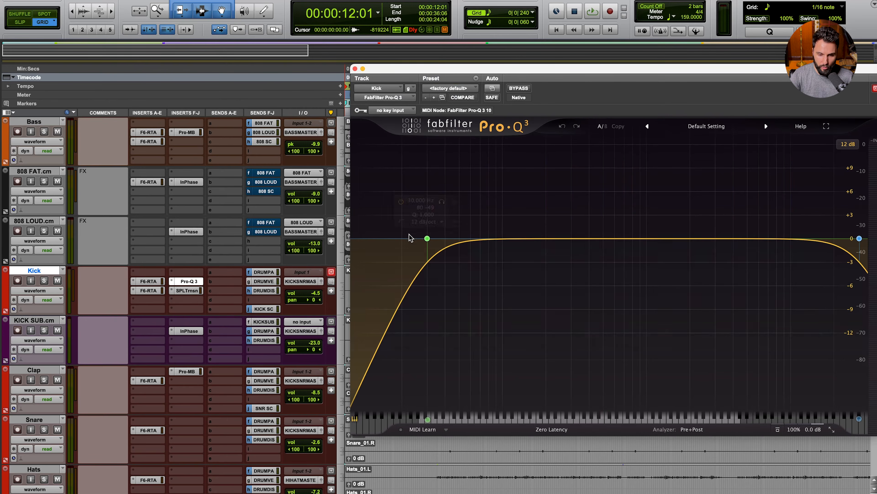
click(427, 238)
key(super+a)
key(BackSpace)
Step: Copy the Kick's Pro-Q 3 onto the Bass track and open the Bass instance
click(192, 280)
drag(192, 281, 192, 148)
drag(453, 79, 368, 74)
click(606, 424)
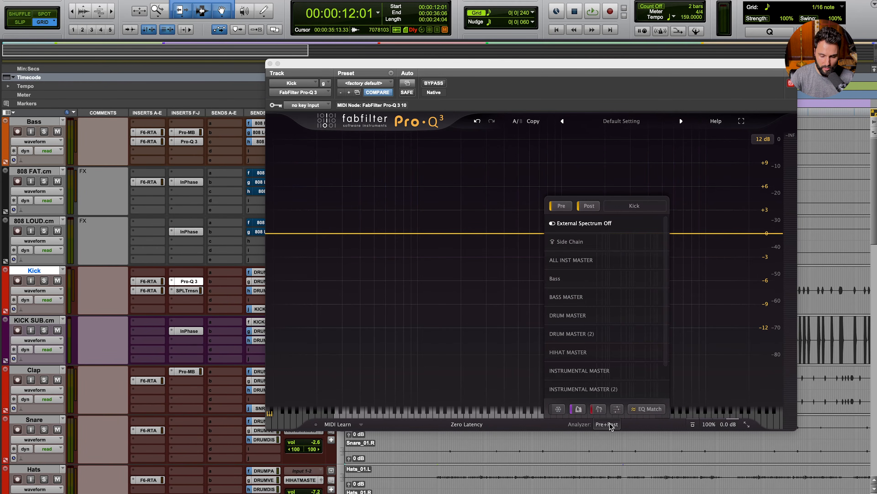
click(609, 424)
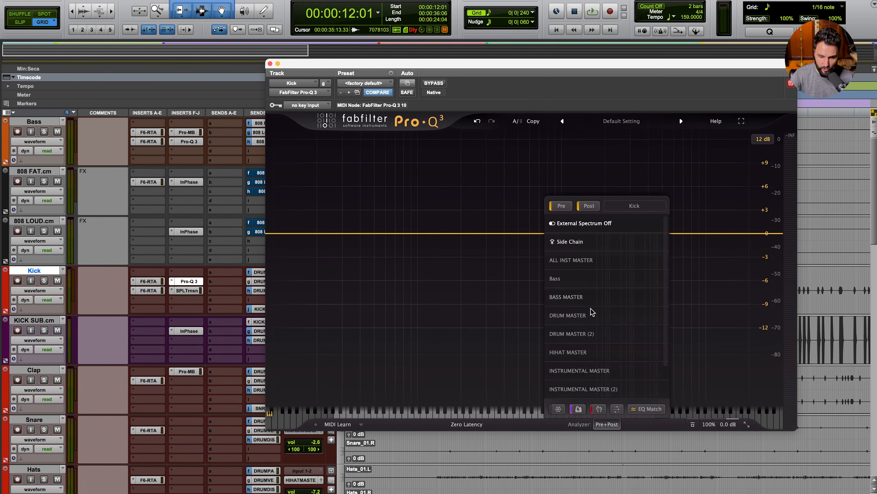
click(184, 283)
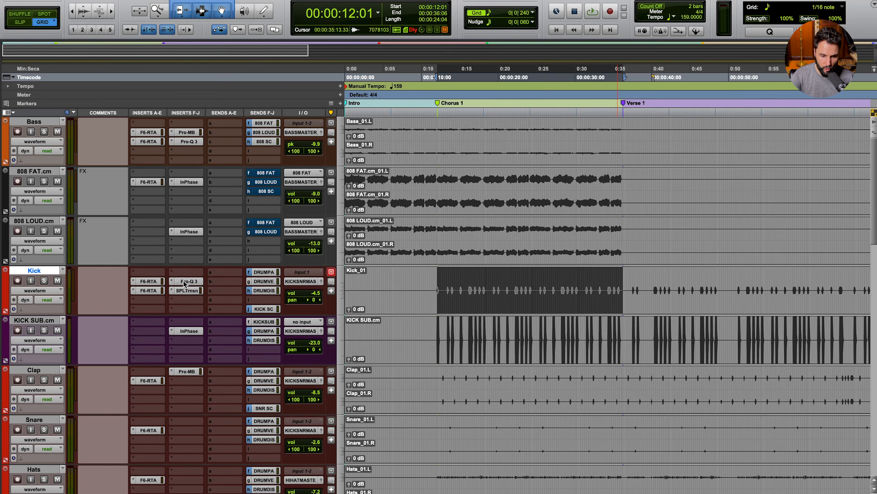
click(196, 142)
Step: Show the Kick's spectrum in the Bass Pro-Q 3 analyzer and start playback
click(607, 423)
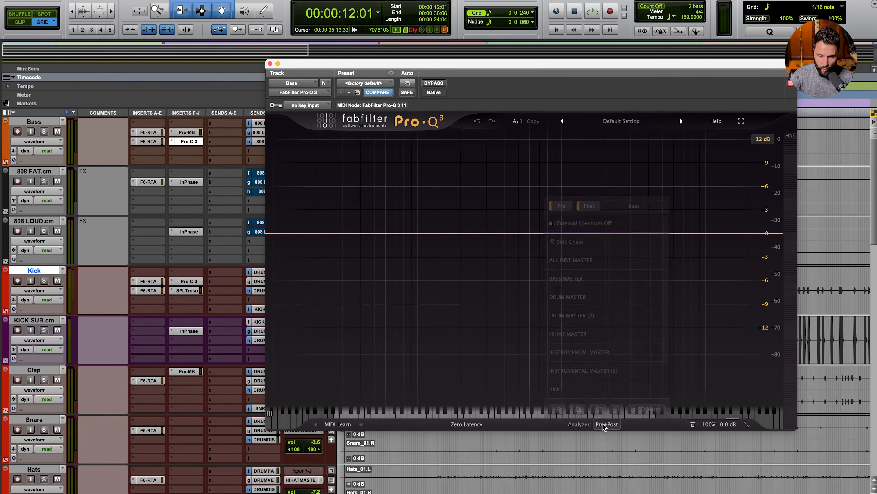
click(561, 373)
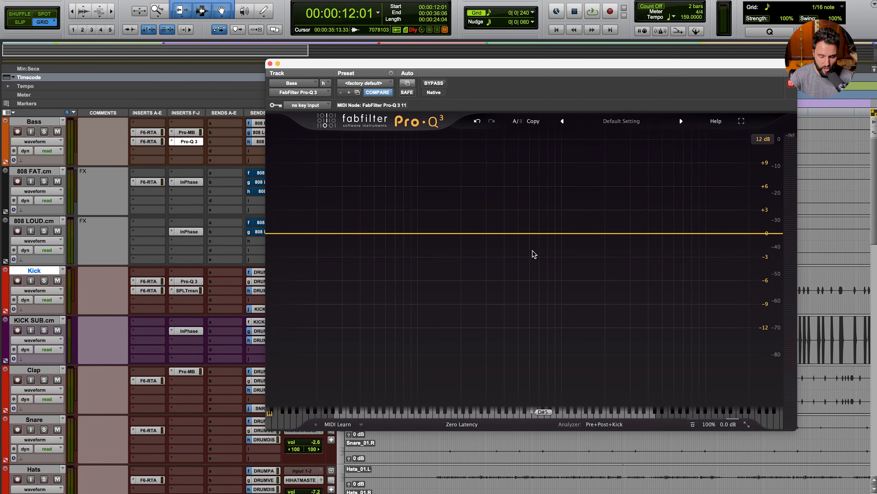
key(space)
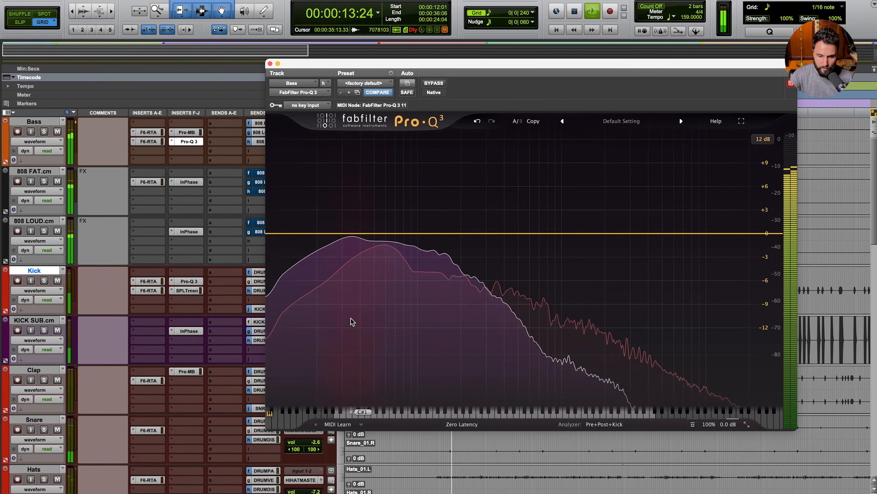
Step: Add a 0 dB bell band at 37.977 Hz with Q 4.384, then stop playback
click(350, 234)
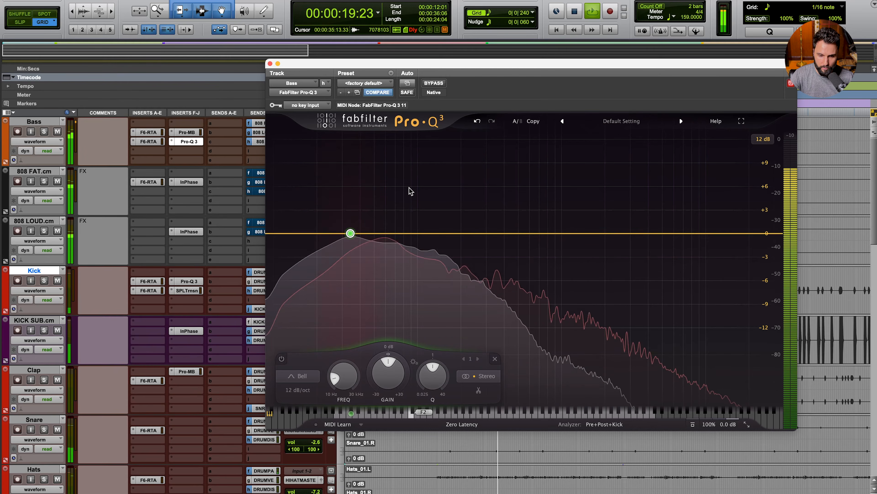
mouse_move(378, 205)
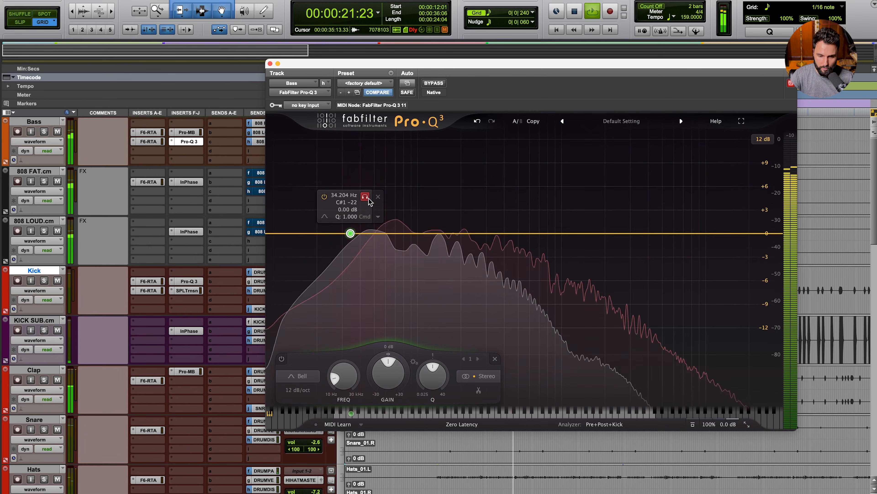
drag(367, 198, 375, 199)
drag(430, 373, 418, 339)
drag(374, 198, 374, 199)
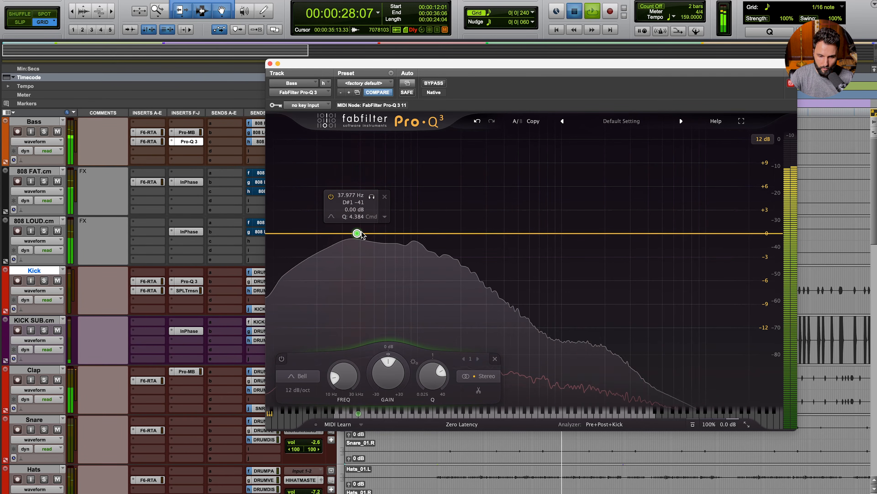
key(space)
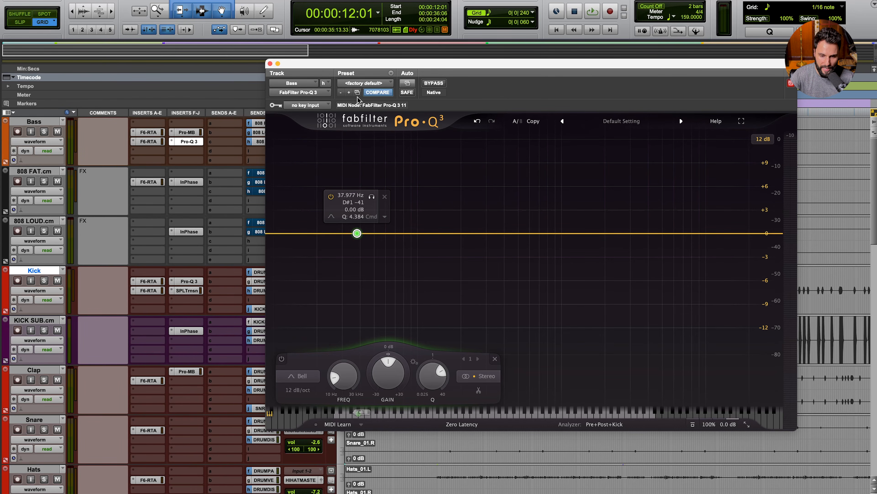
Step: Set the Bass Pro-Q 3's side-chain key input to the KICK SC.L bus
click(54, 123)
click(311, 105)
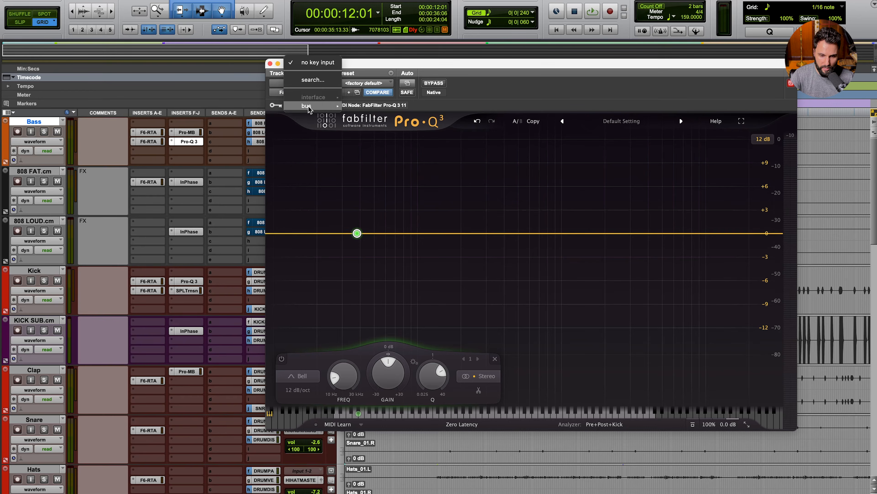
mouse_move(306, 106)
mouse_move(373, 106)
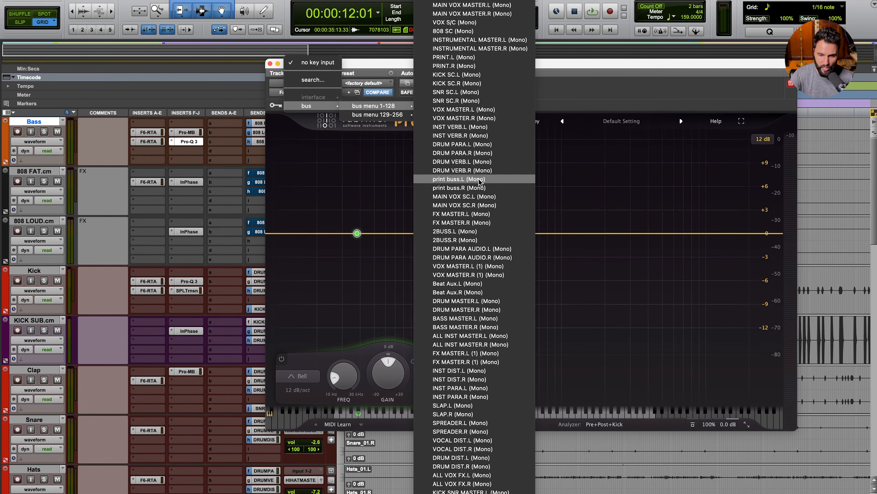
click(436, 75)
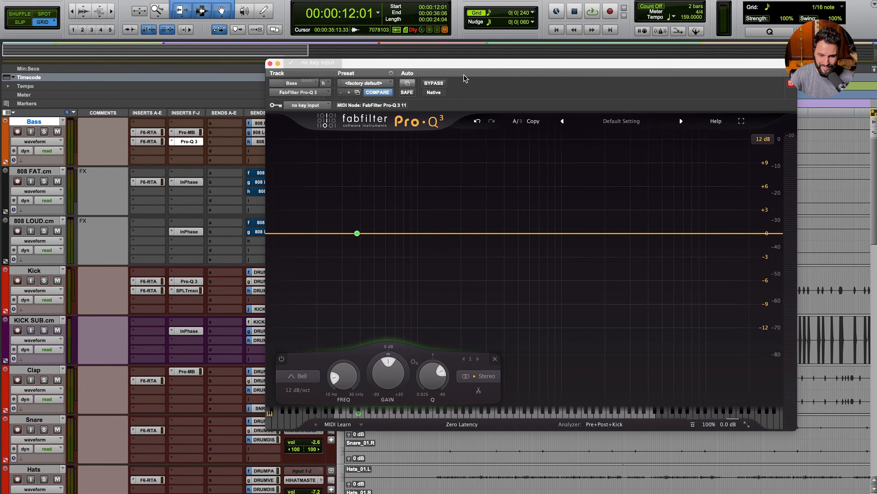
Step: Make the 38 Hz band dynamic and turn off its Auto threshold
right_click(357, 234)
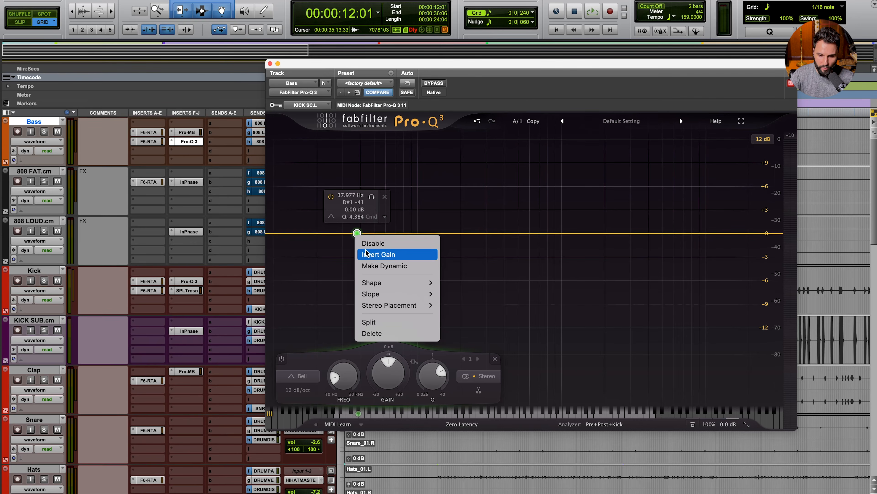
click(387, 266)
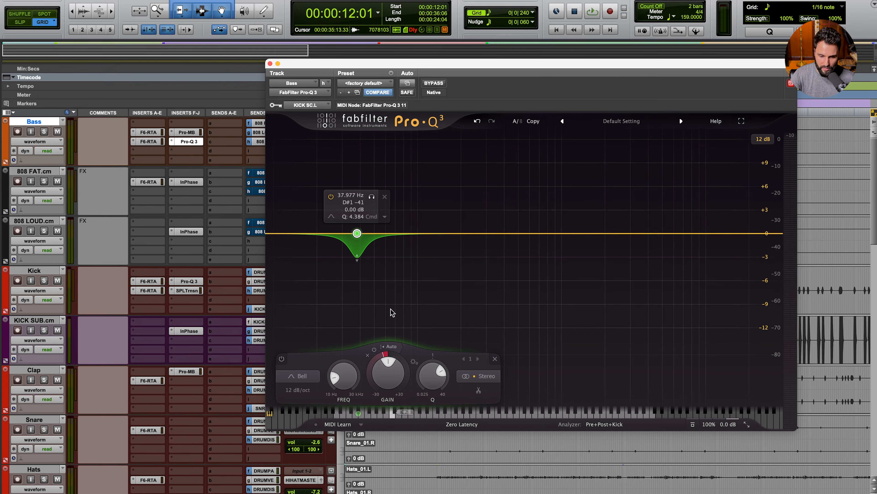
click(391, 346)
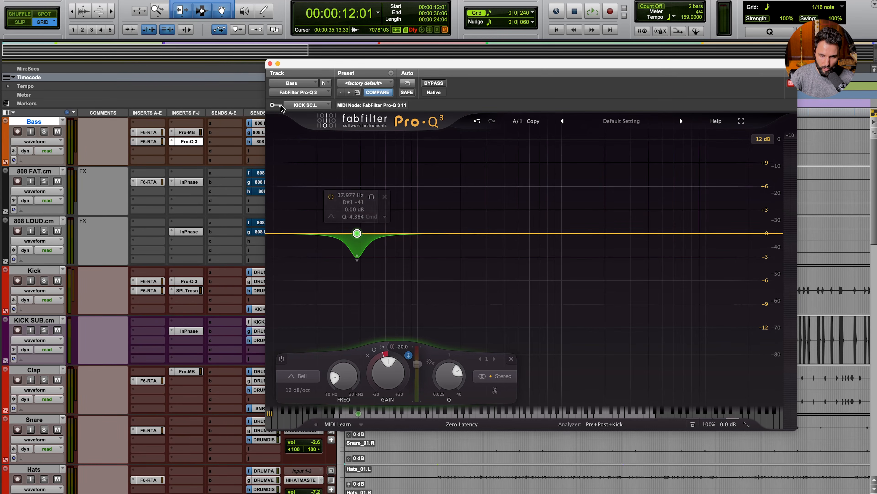
Step: Lower the dynamic bass band's threshold to about -30.6 dB during playback
drag(422, 363, 422, 394)
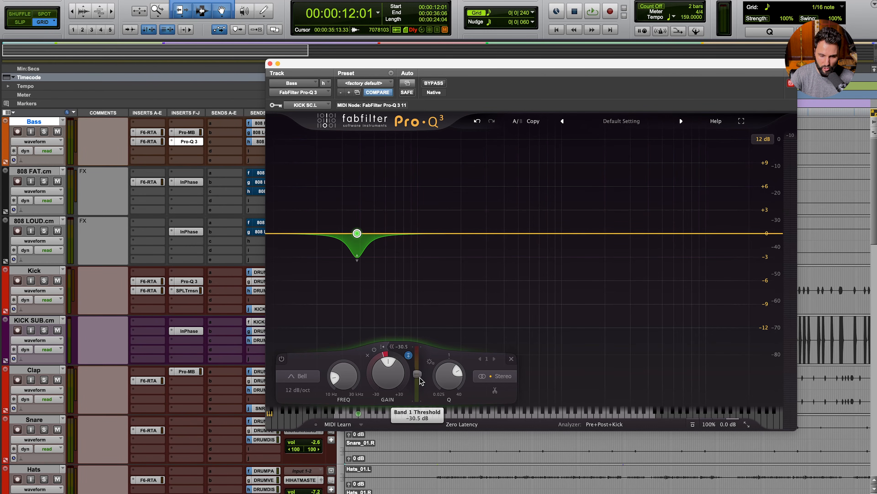
key(space)
drag(418, 373, 456, 376)
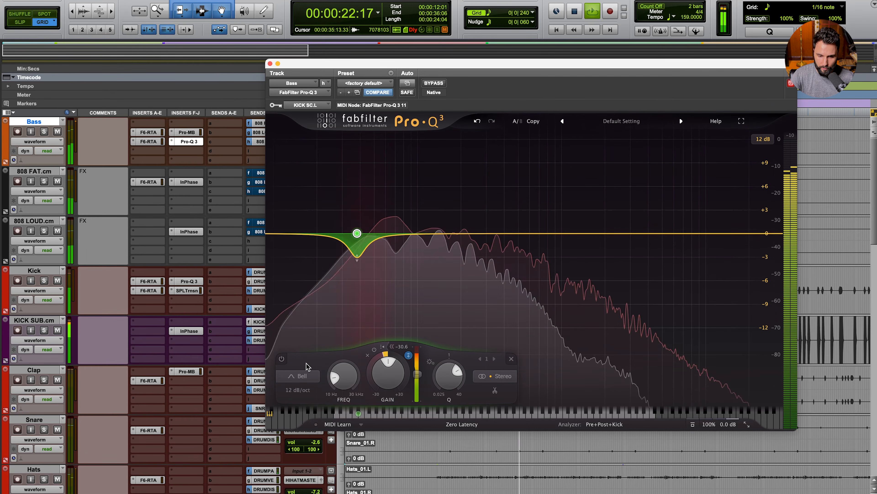
Step: Compare the bass with the dynamic band bypassed and active twice, leaving it on
click(282, 359)
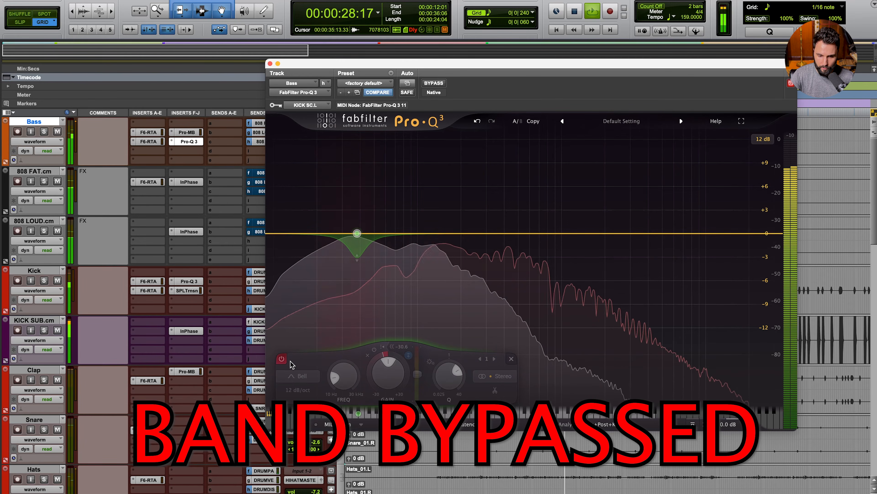
click(282, 358)
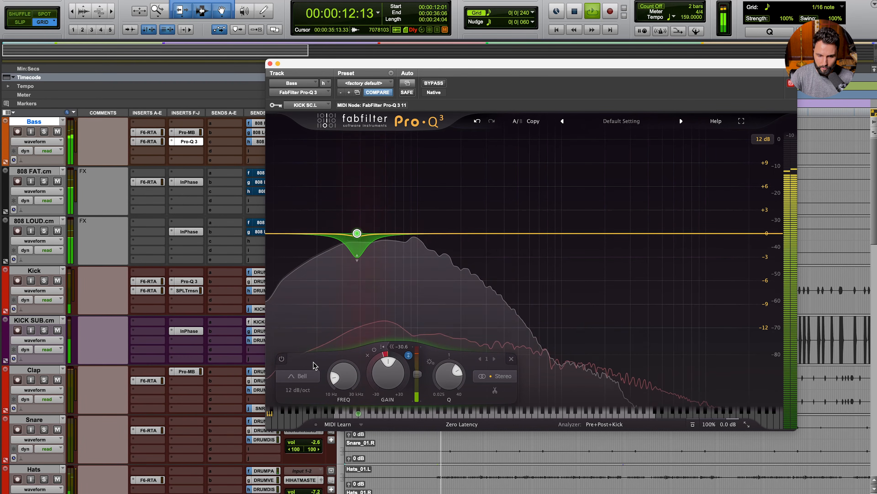
click(281, 360)
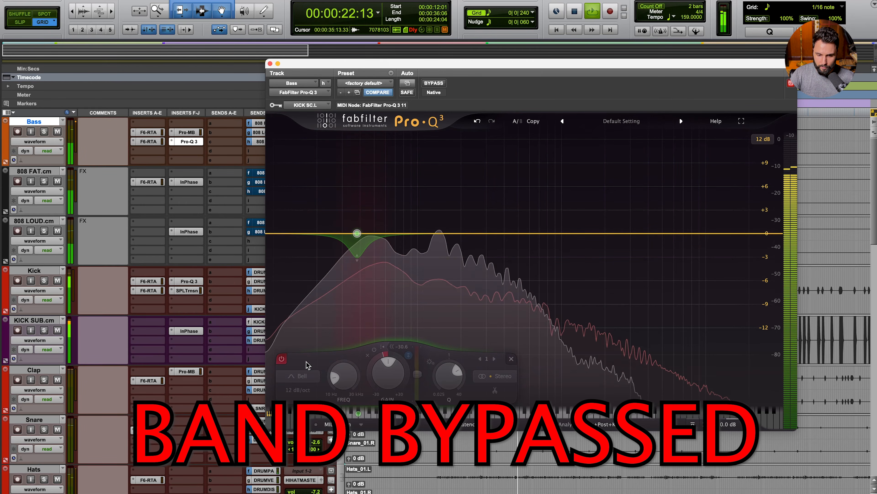
click(281, 359)
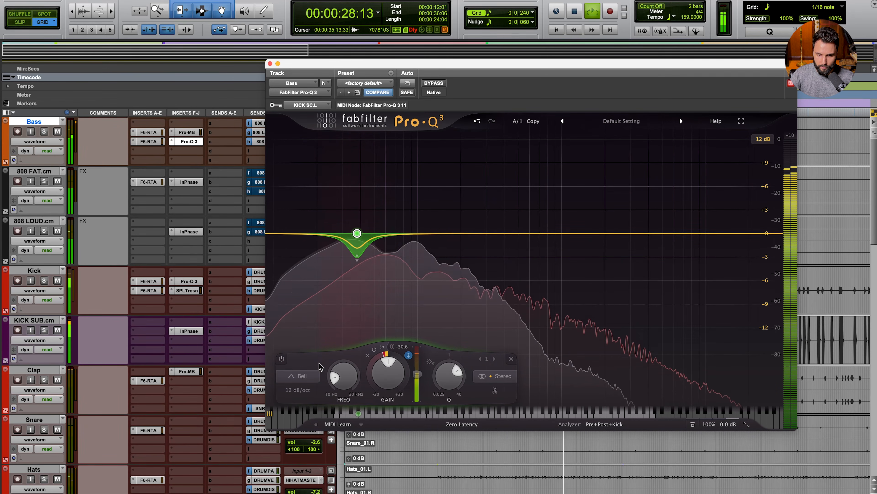
key(space)
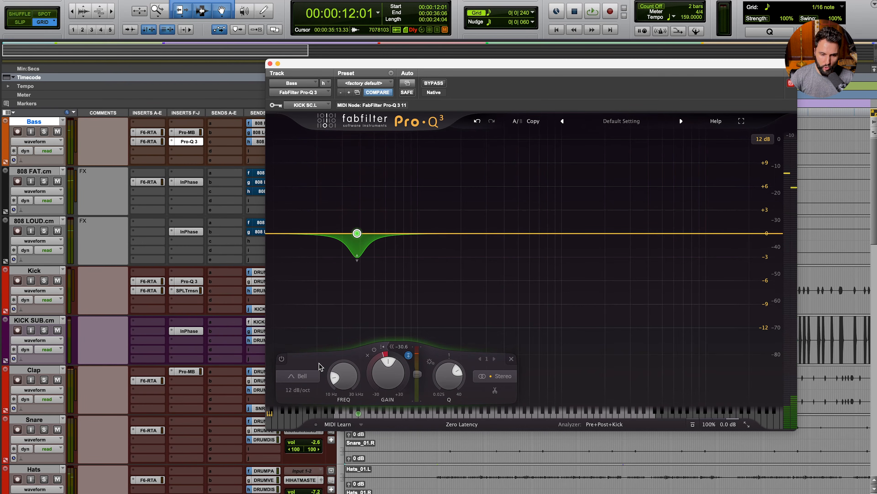
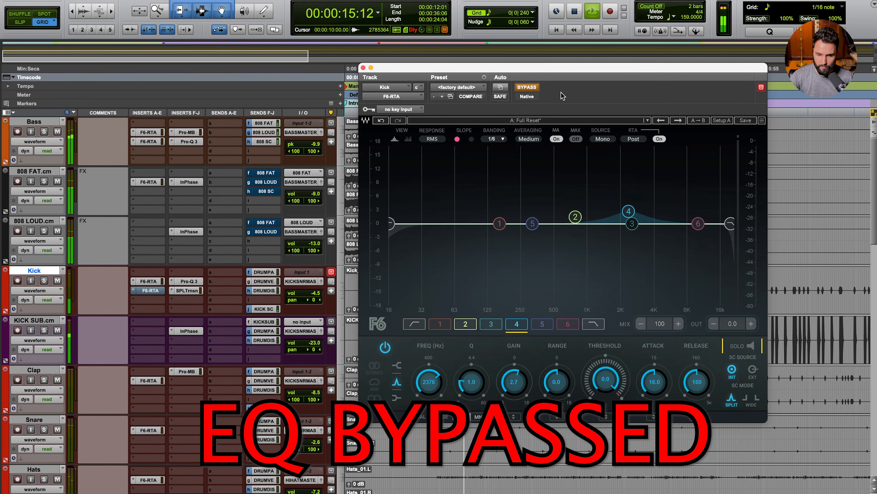
Step: A/B the Kick's F6 EQ by bypassing and re-engaging it, leaving the EQ active
click(531, 89)
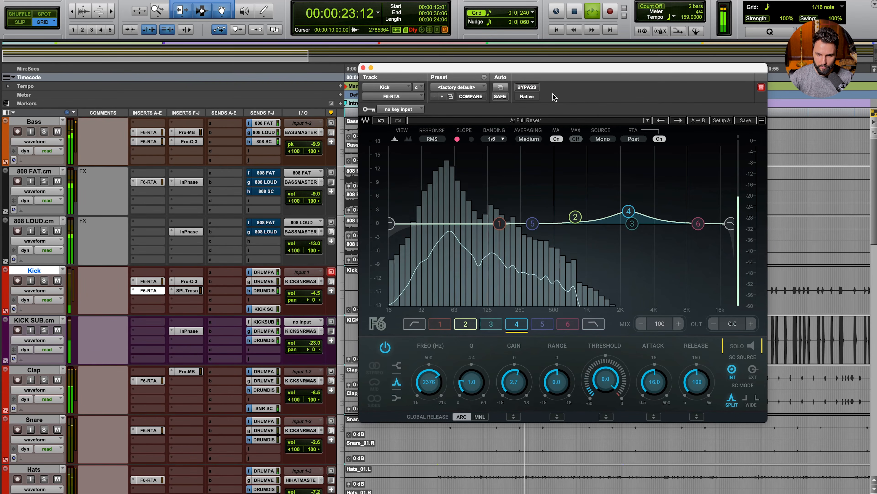
click(533, 89)
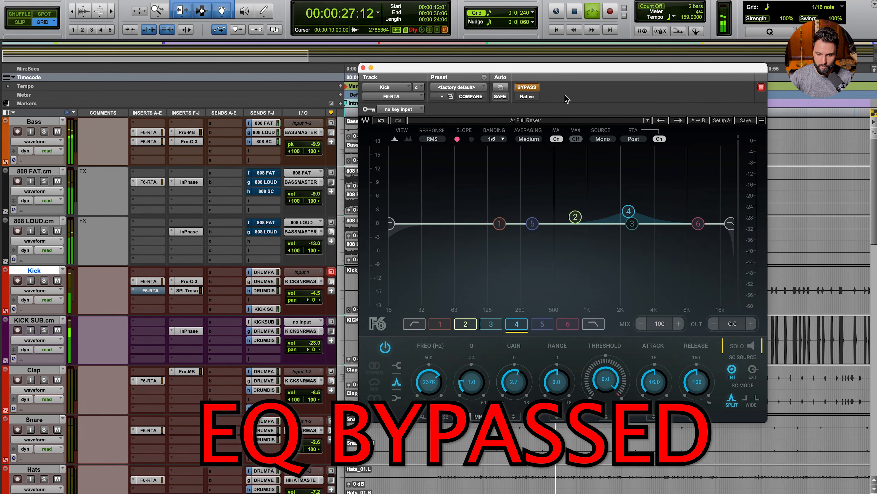
click(529, 87)
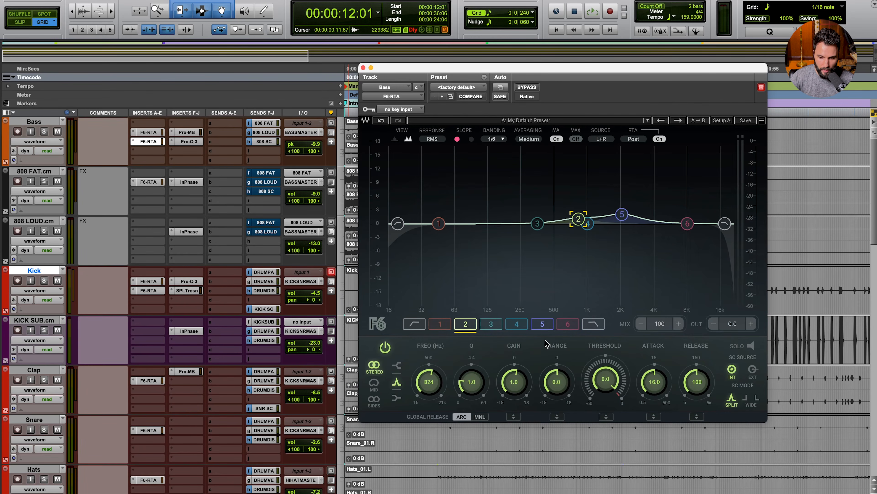
Step: Audition only band 2's range on the soloed Bass track during playback, then un-solo band 2
click(749, 344)
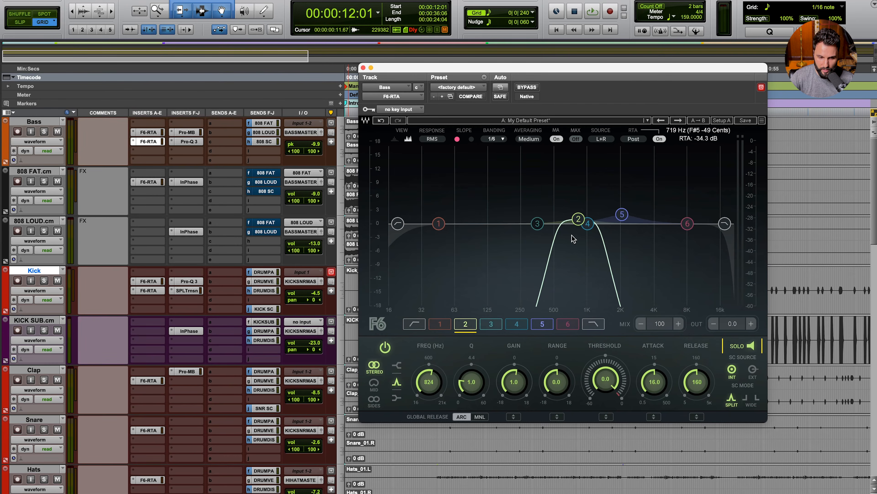
click(44, 132)
key(space)
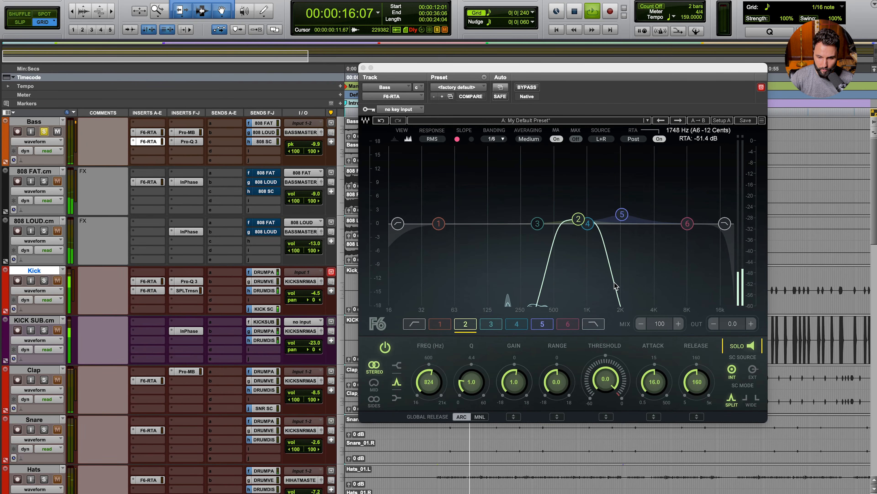
key(space)
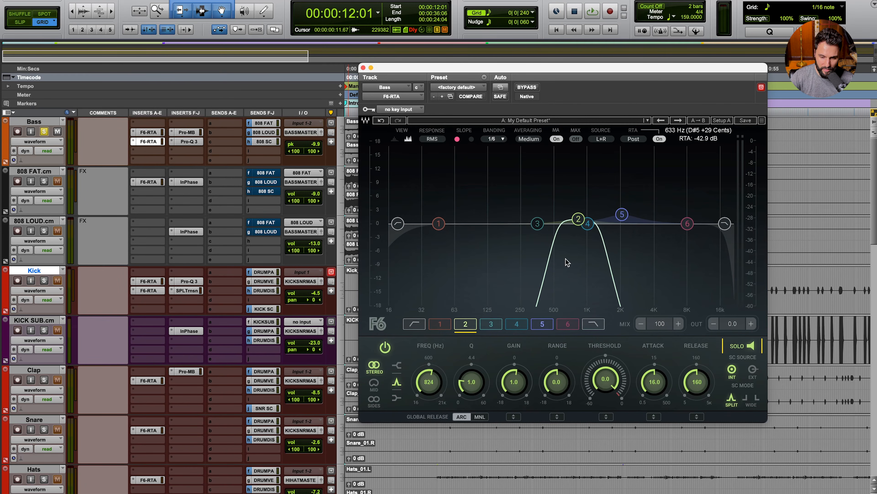
click(748, 347)
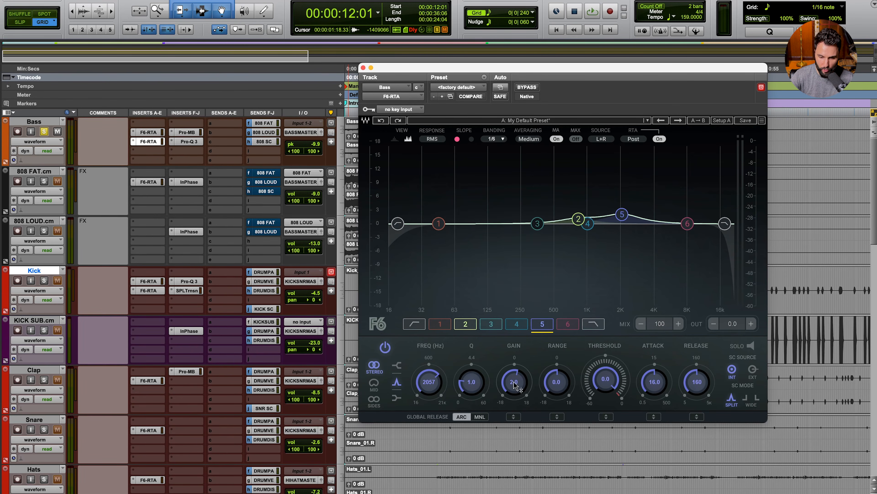
Step: During playback, settle band 5's boost at about +2.7 dB and compare it switched off and on
key(space)
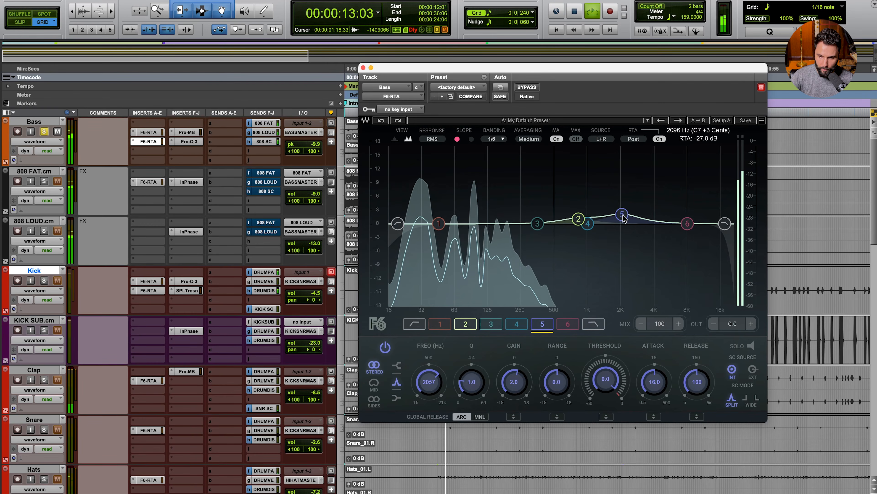
drag(514, 384, 514, 331)
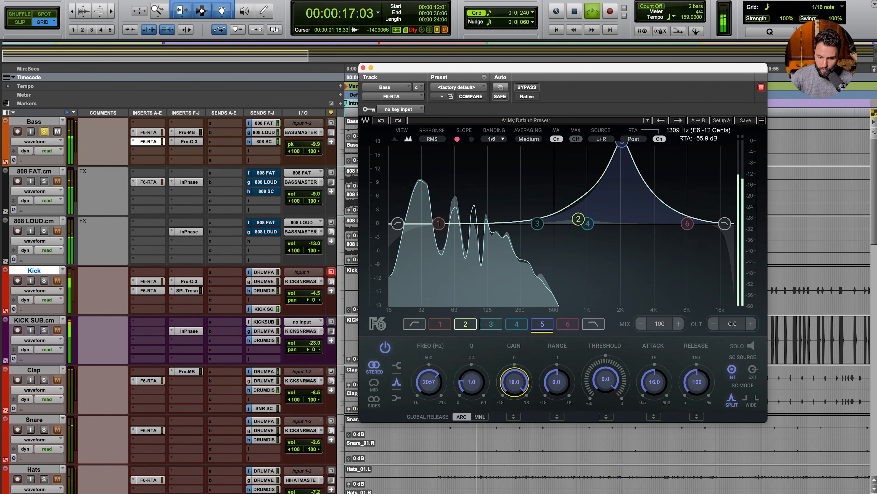
drag(514, 381, 514, 423)
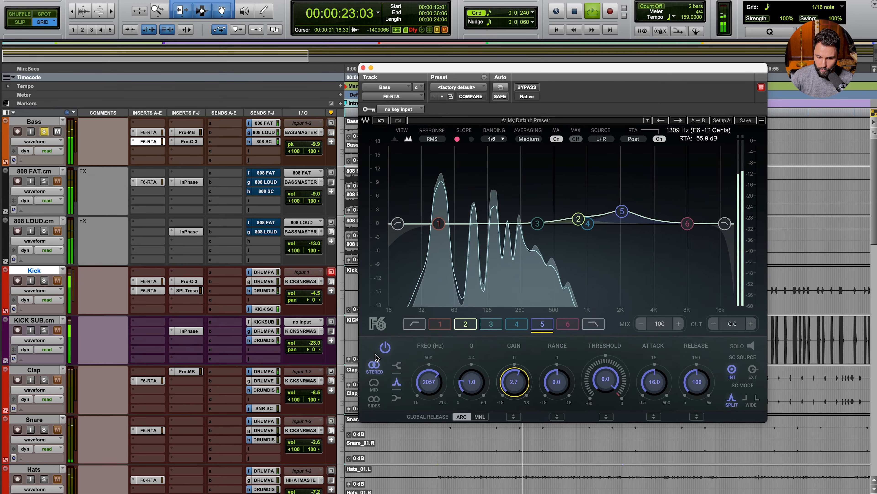
click(386, 348)
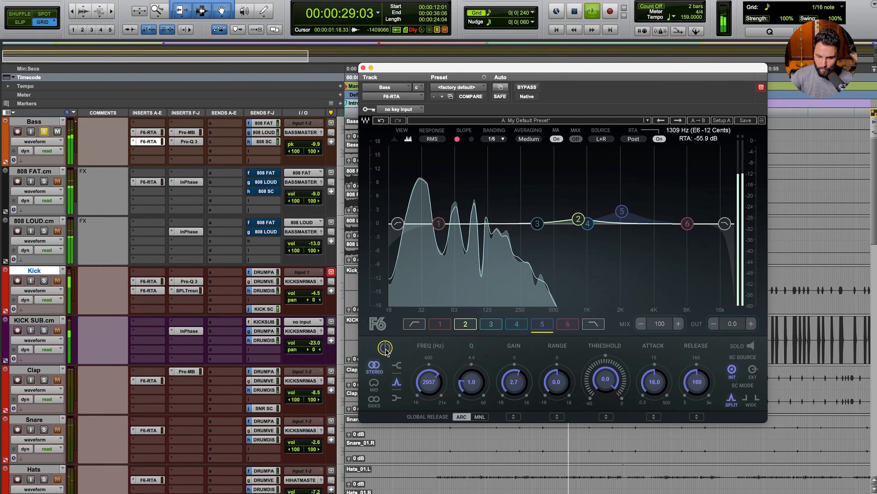
click(385, 347)
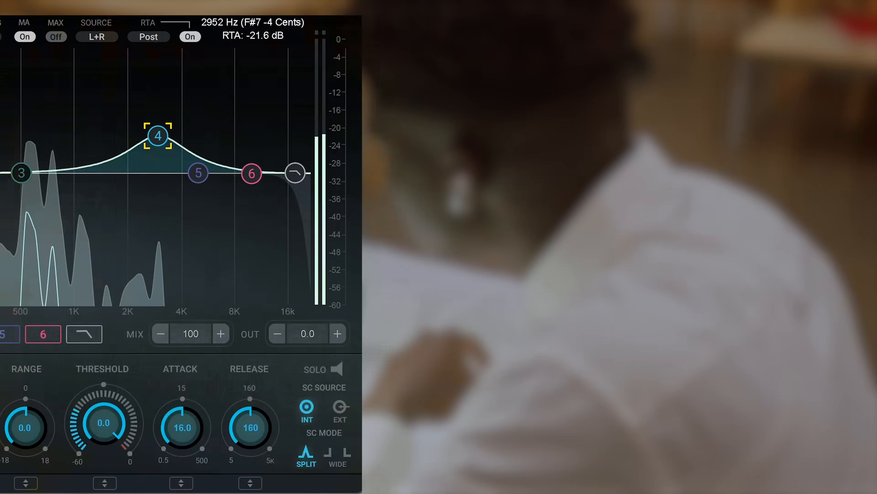
drag(158, 136, 260, 77)
drag(339, 152, 331, 150)
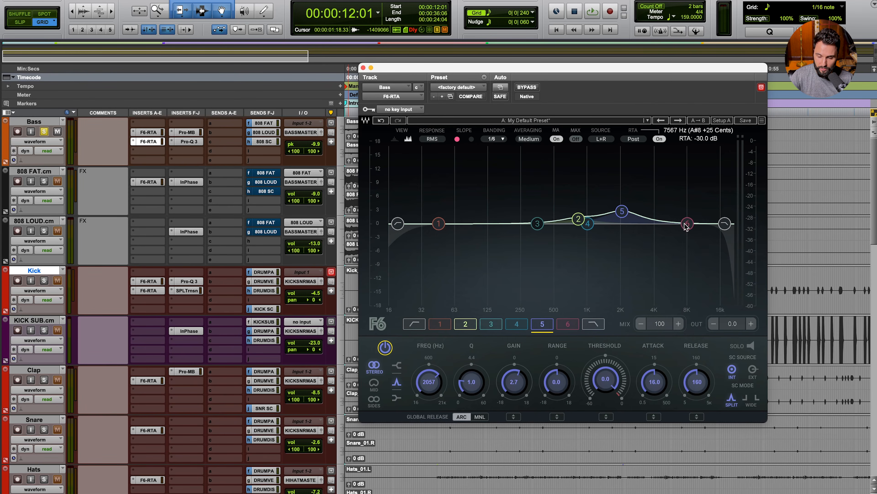
Step: Raise band 6 into a high boost, compare it bypassed and active, and tune it near 9 kHz
drag(686, 224, 695, 142)
key(space)
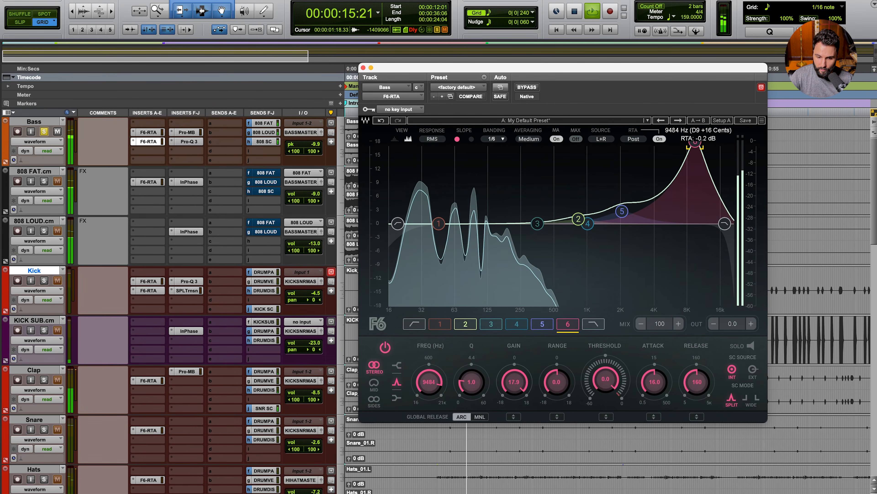
click(385, 347)
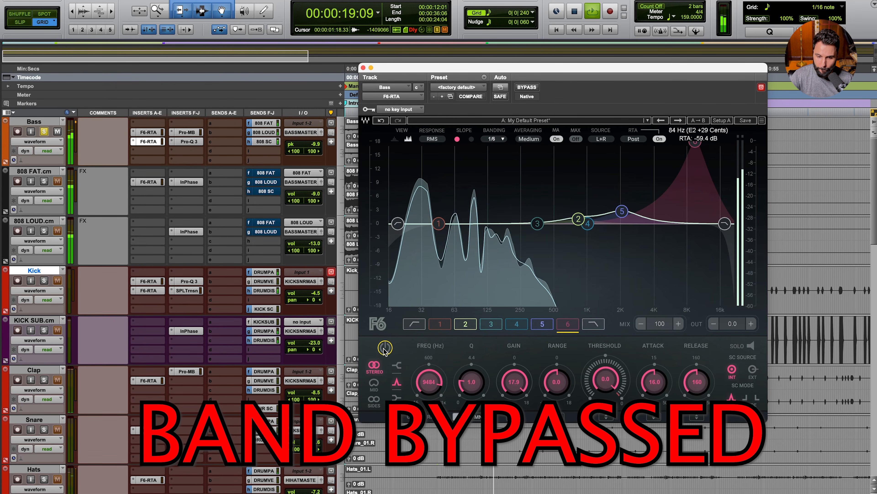
drag(422, 387, 423, 379)
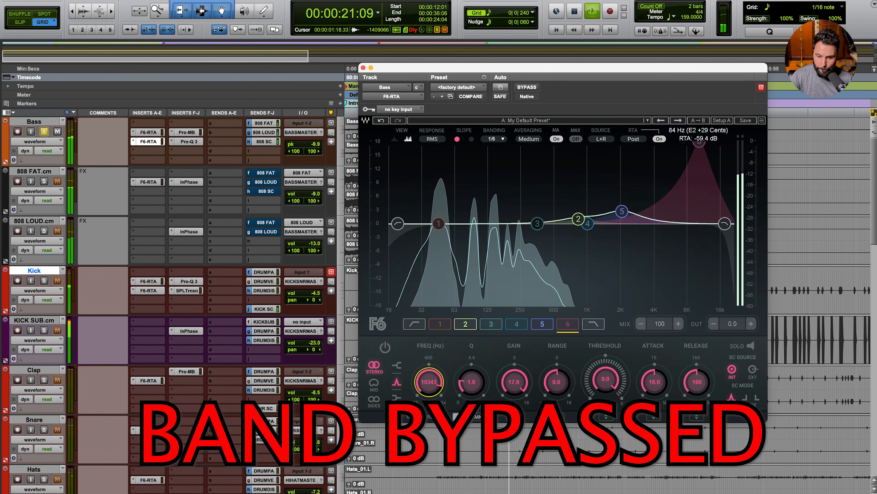
click(385, 347)
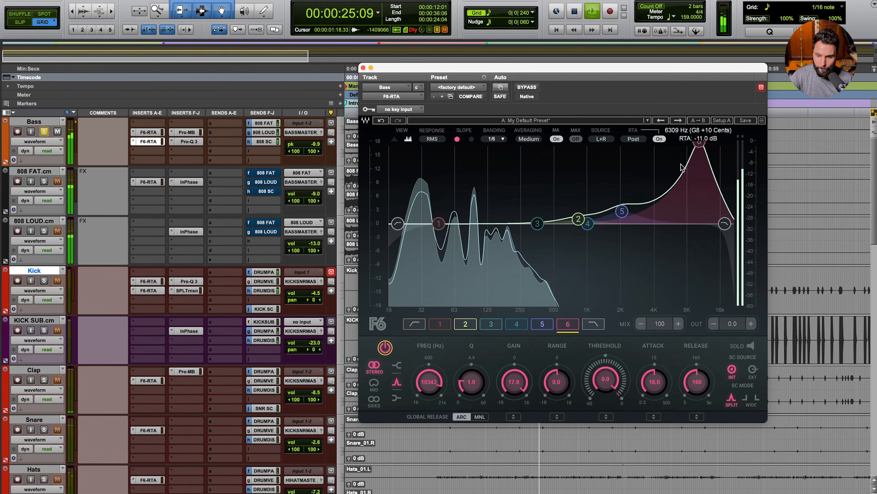
drag(699, 143, 692, 165)
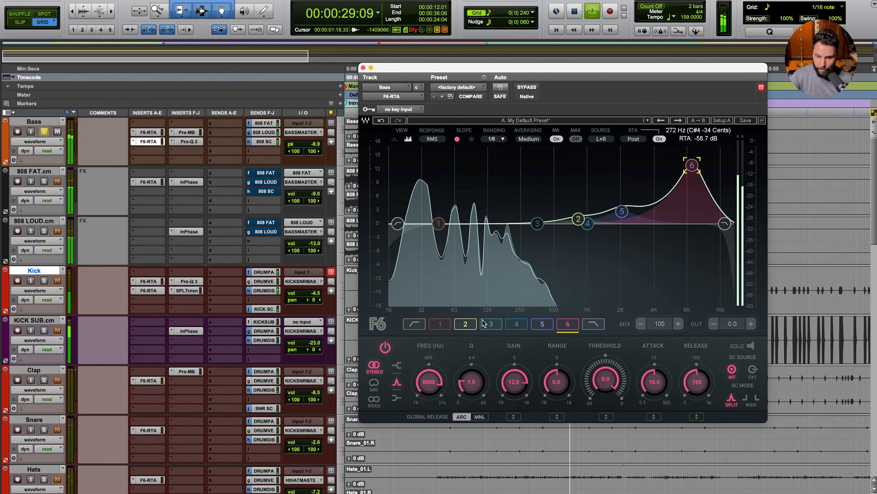
key(space)
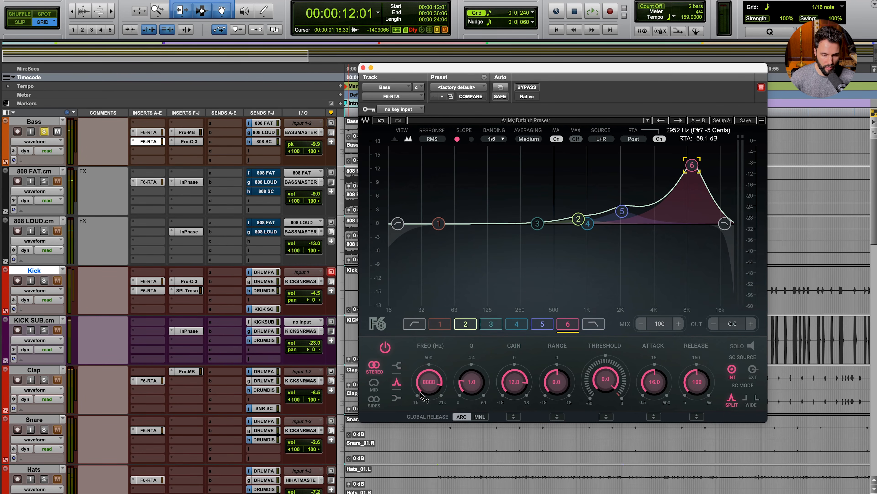
Step: Set band 6's frequency to exactly 8000 Hz
double_click(430, 384)
text(8000)
key(Return)
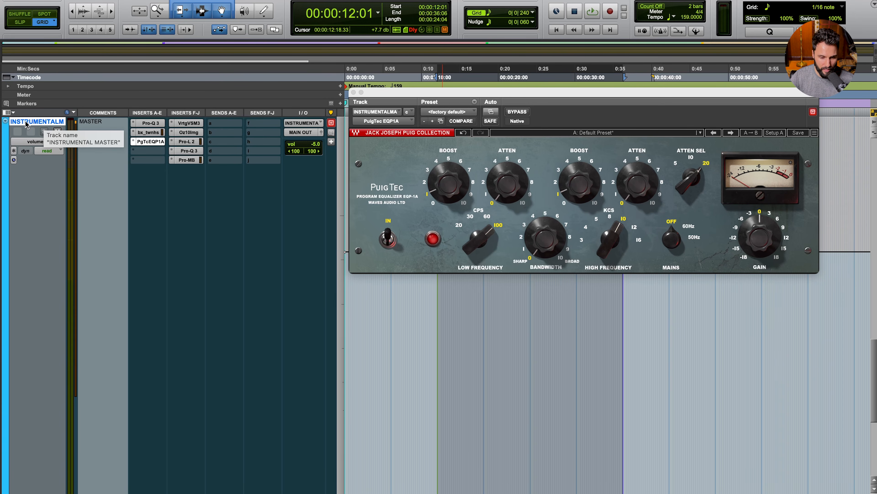
click(152, 141)
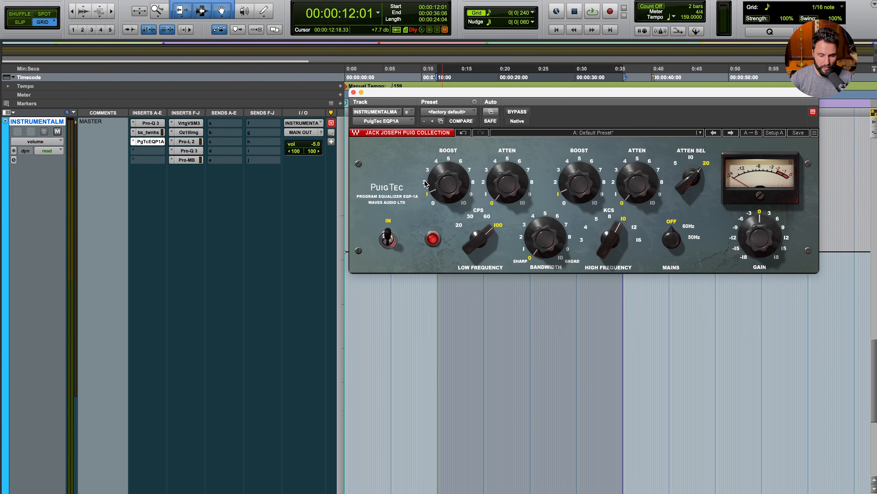
mouse_move(429, 180)
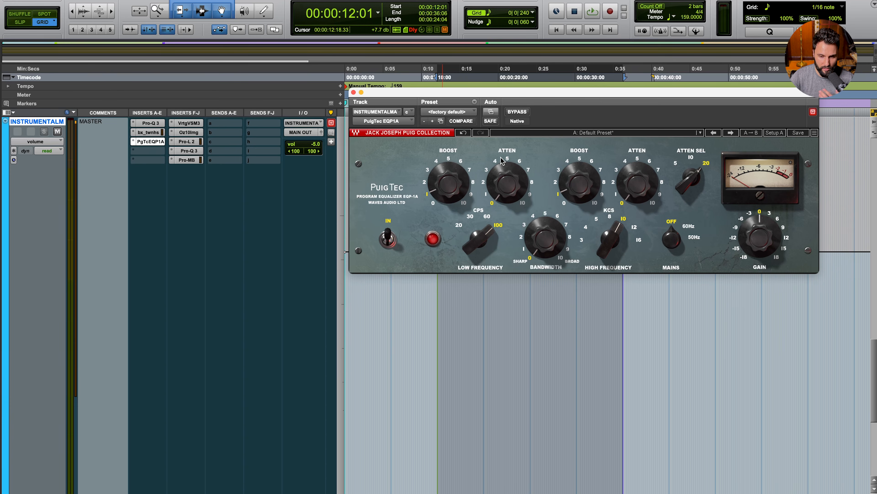
key(space)
click(388, 238)
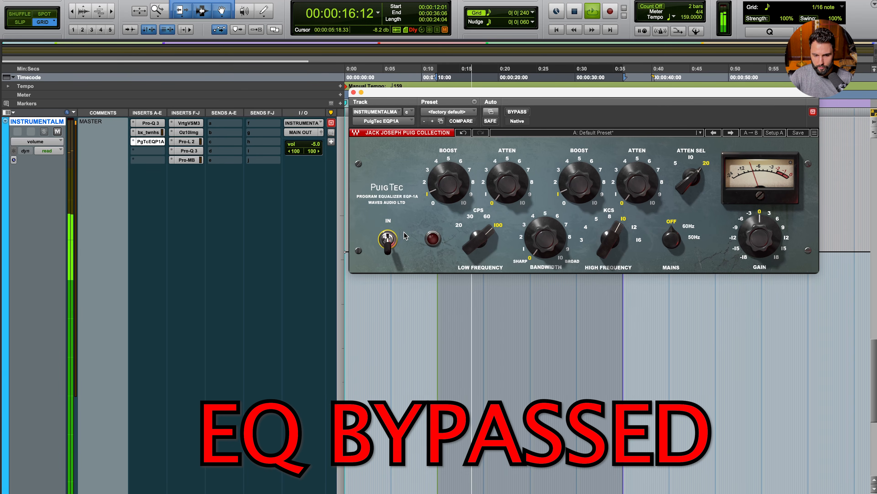
click(388, 238)
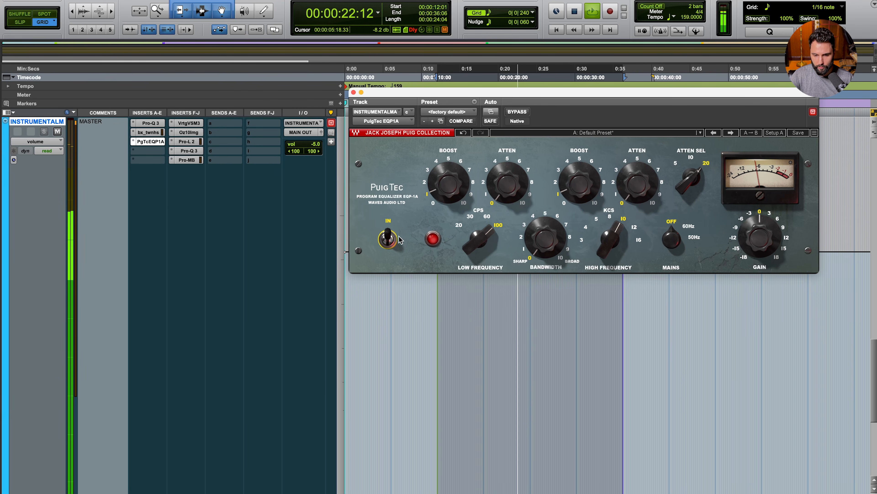
click(387, 238)
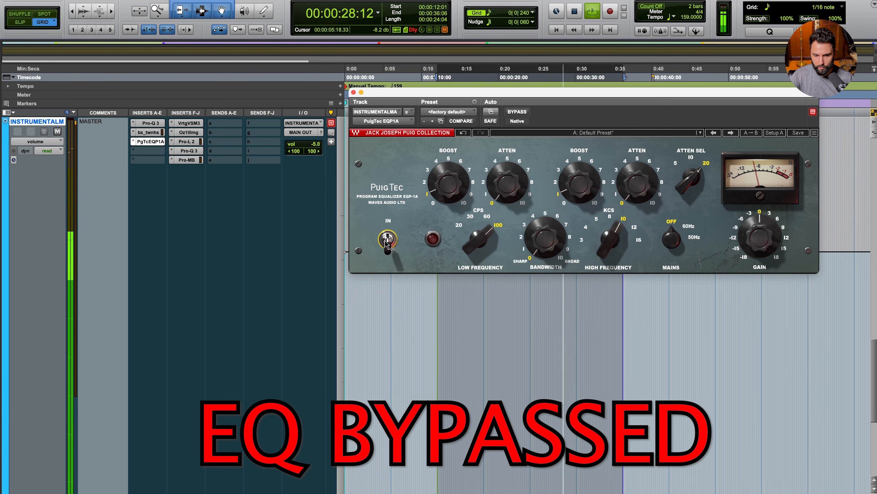
click(387, 239)
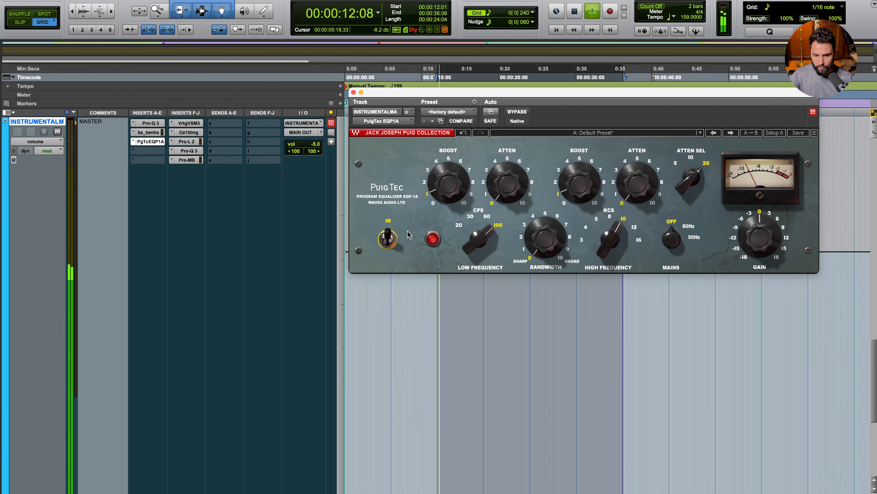
click(388, 238)
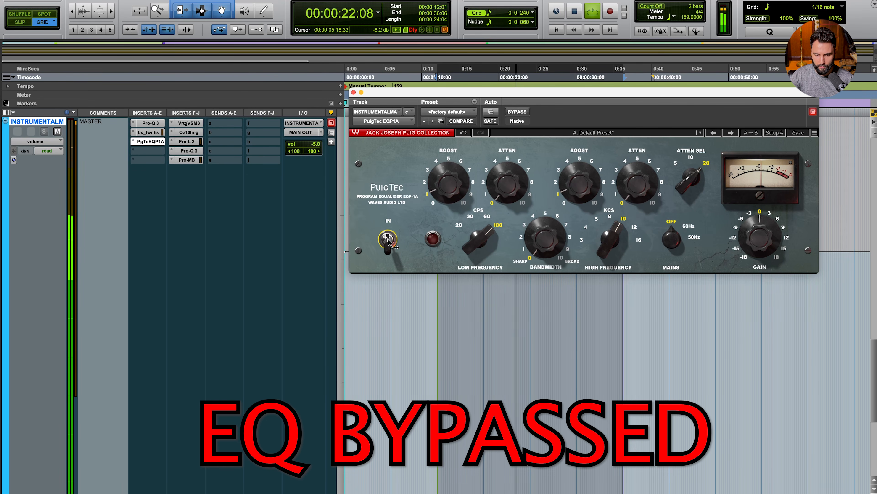
click(388, 239)
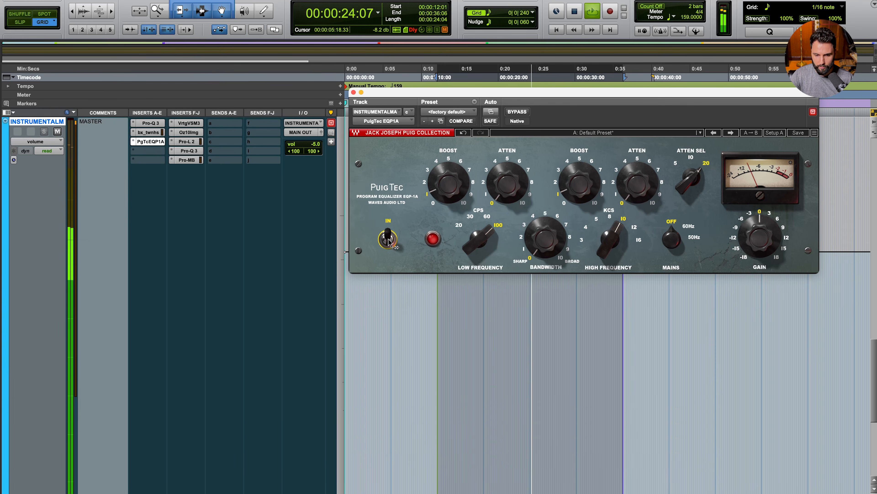
key(space)
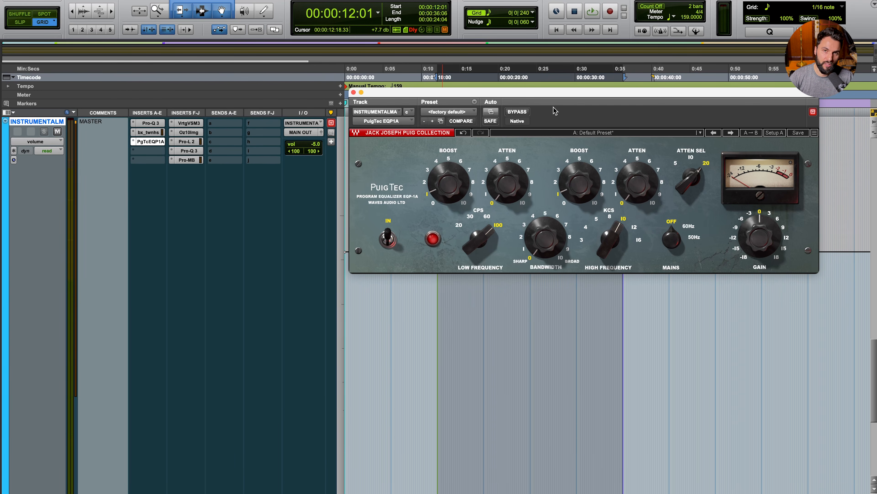